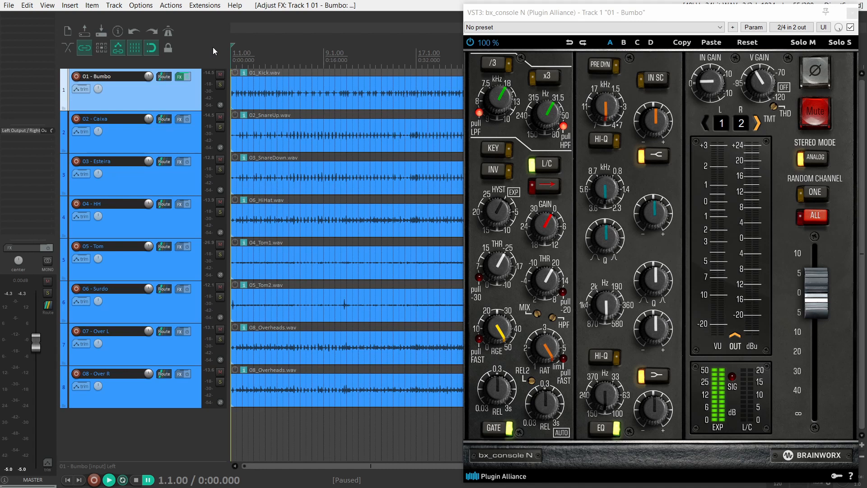
# Step: Play all the drum tracks from the project start and pause playback
pyautogui.press('space')
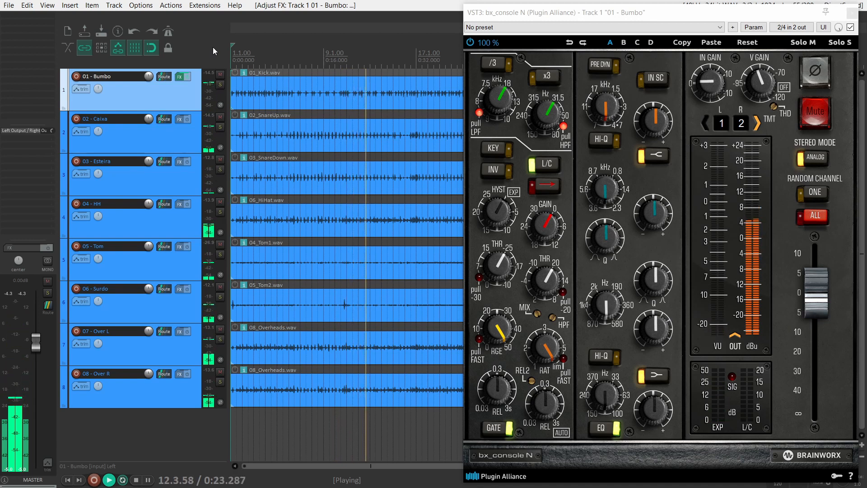
pyautogui.hotkey('ctrl', 'space')
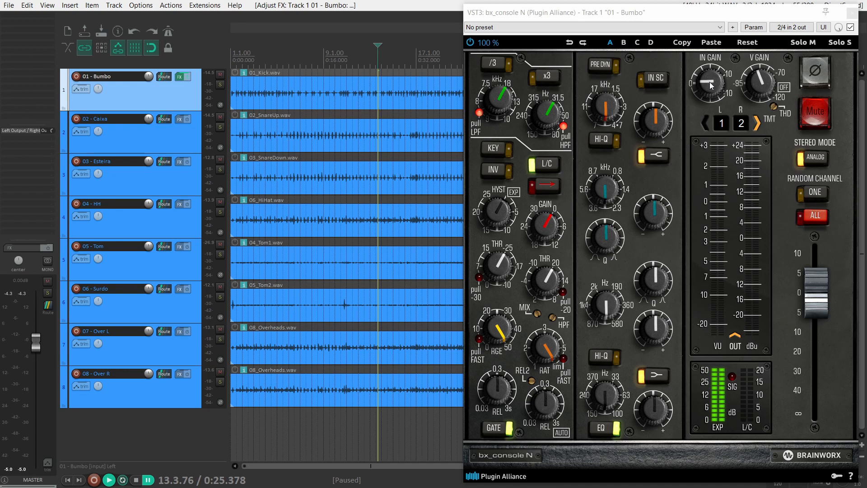
# Step: Try raising and lowering the input gain in the Bumbo track's bx_console N
pyautogui.moveTo(710, 85); pyautogui.dragTo(708, 68)
pyautogui.scroll(3, 708, 83)
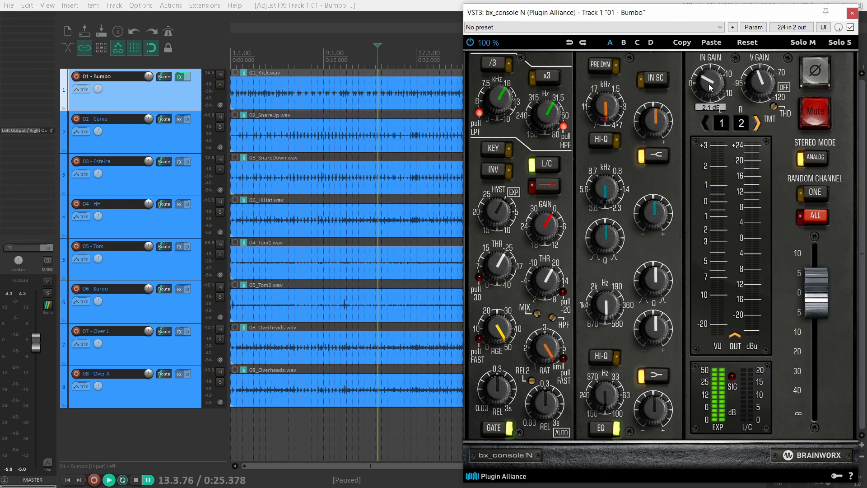
pyautogui.scroll(-2, 709, 84)
# Step: Audition the soloed Bumbo track from 10.3.00 while sweeping its input gain, finishing with the gain at 0 and solo off
pyautogui.click(220, 85)
pyautogui.click(341, 61)
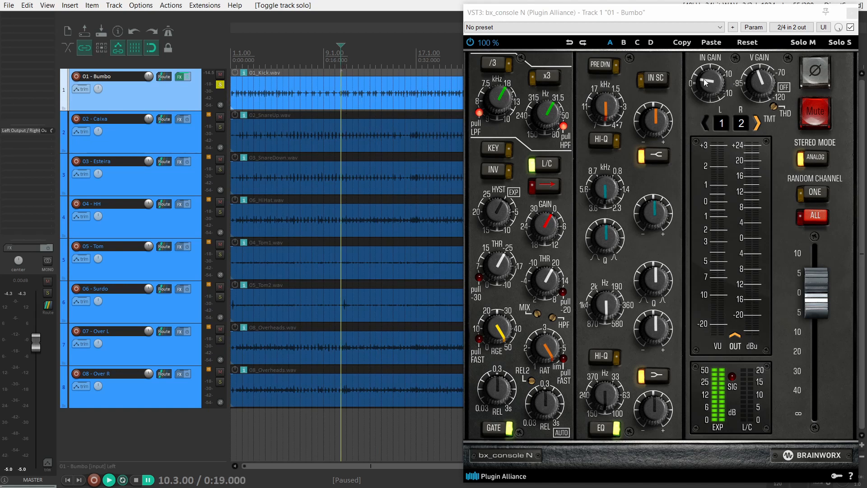
pyautogui.press('space')
pyautogui.scroll(5, 705, 83)
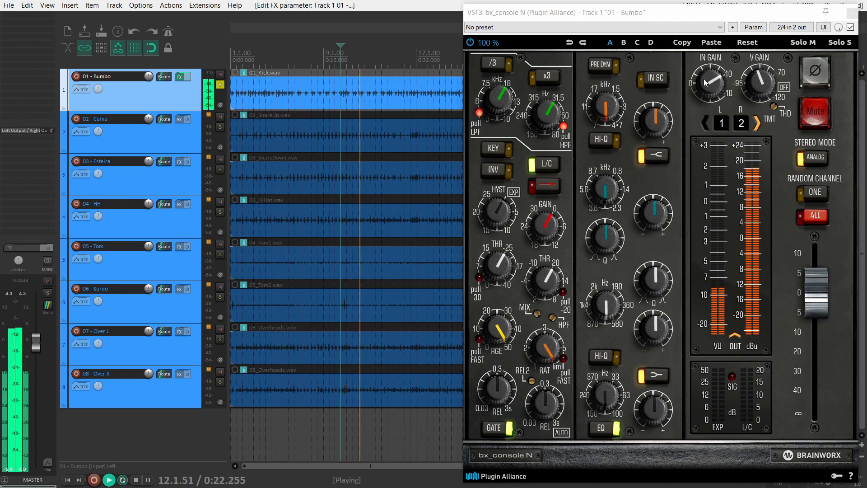
pyautogui.scroll(-10, 705, 83)
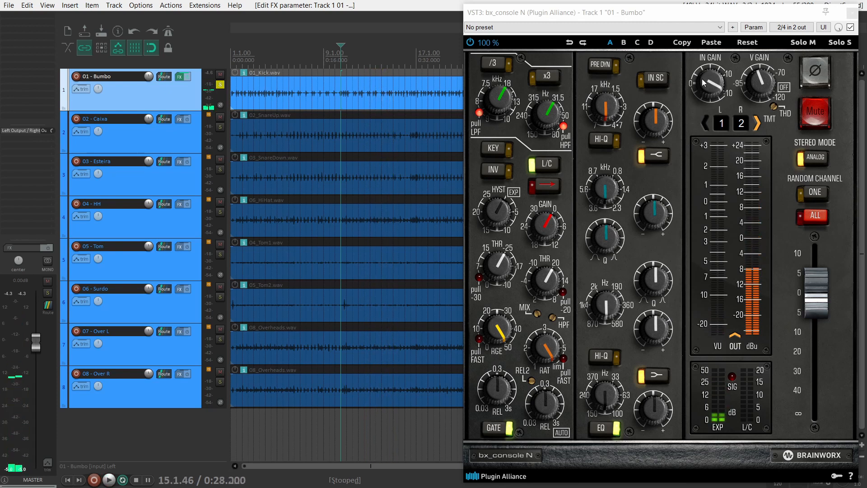
pyautogui.press('space')
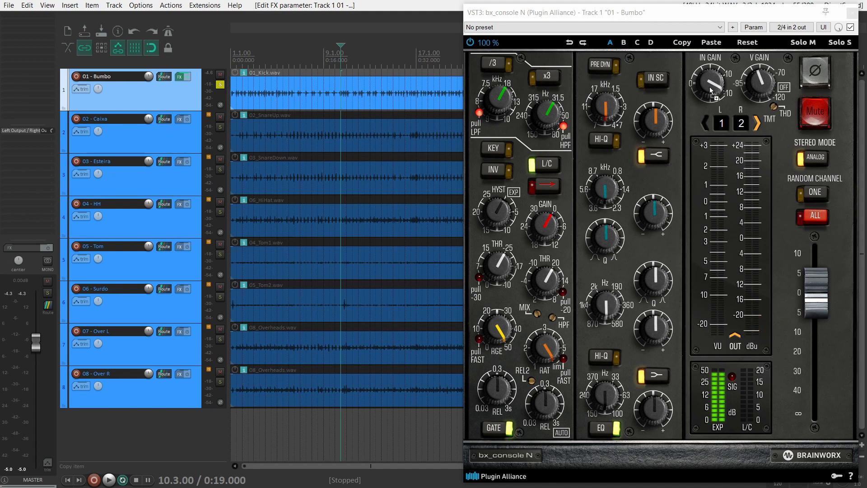
pyautogui.keyDown('ctrl'); pyautogui.click(710, 87); pyautogui.keyUp('ctrl')
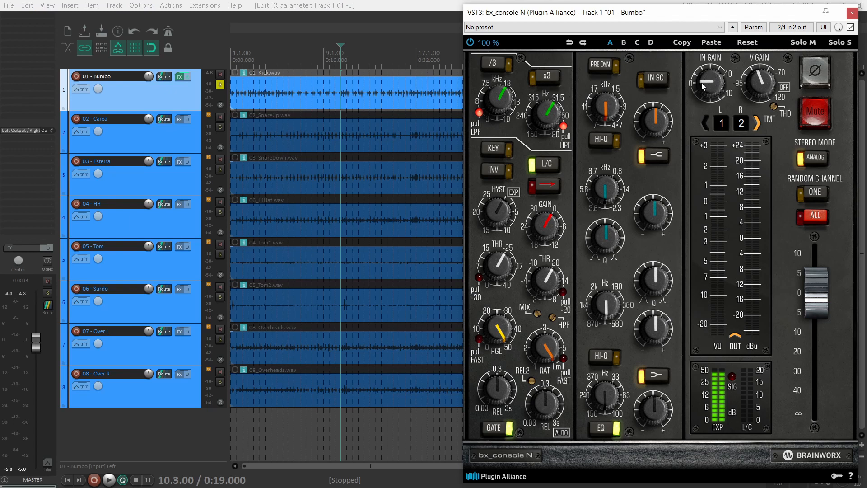
pyautogui.click(220, 85)
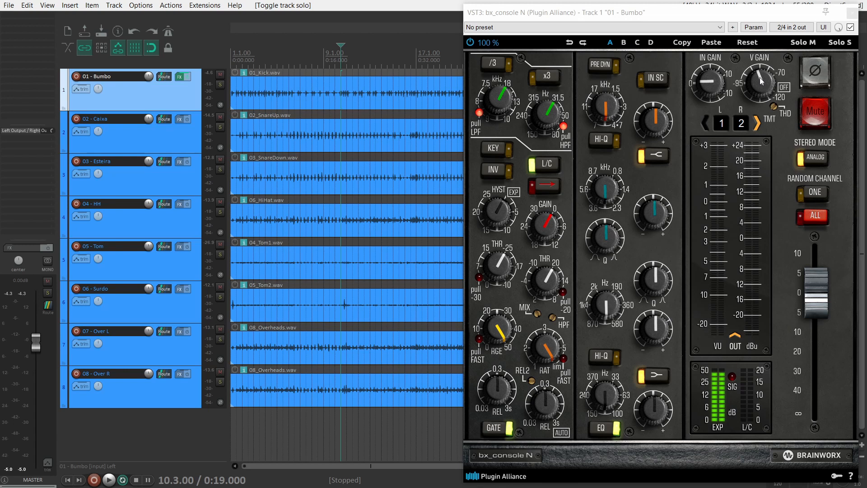
# Step: Sweep the V Gain noise level on the Bumbo console up and down and leave it at about -95
pyautogui.scroll(-3, 760, 82)
pyautogui.scroll(3, 761, 81)
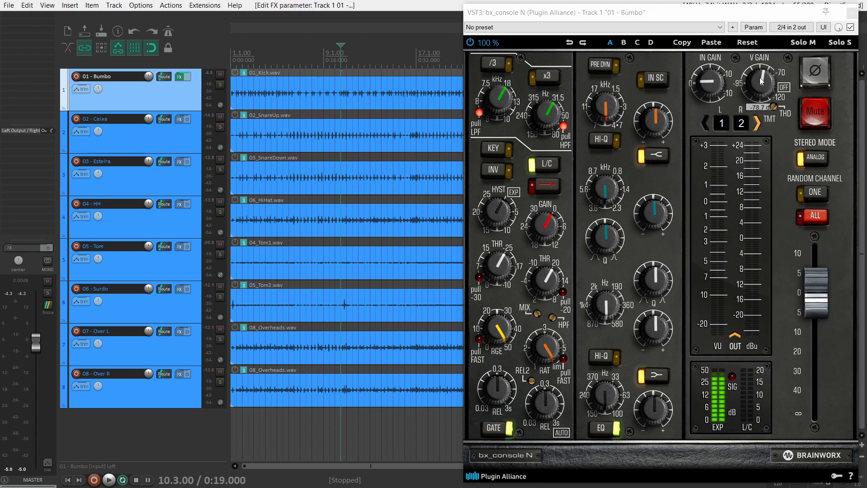
pyautogui.scroll(2, 760, 77)
pyautogui.scroll(-10, 760, 82)
pyautogui.scroll(-1, 762, 82)
pyautogui.scroll(1, 761, 82)
# Step: Adjust the THD trim beside V Gain on the Bumbo console down and up slightly
pyautogui.moveTo(775, 109)
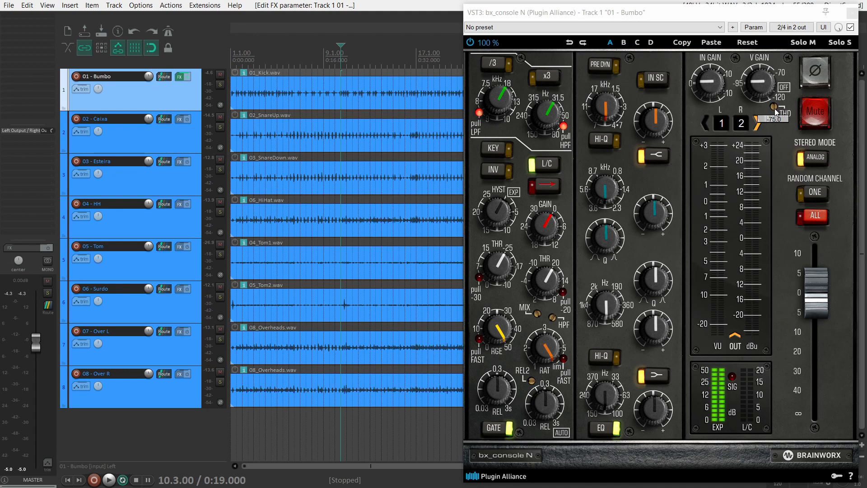
pyautogui.scroll(-3, 775, 110)
pyautogui.scroll(2, 776, 111)
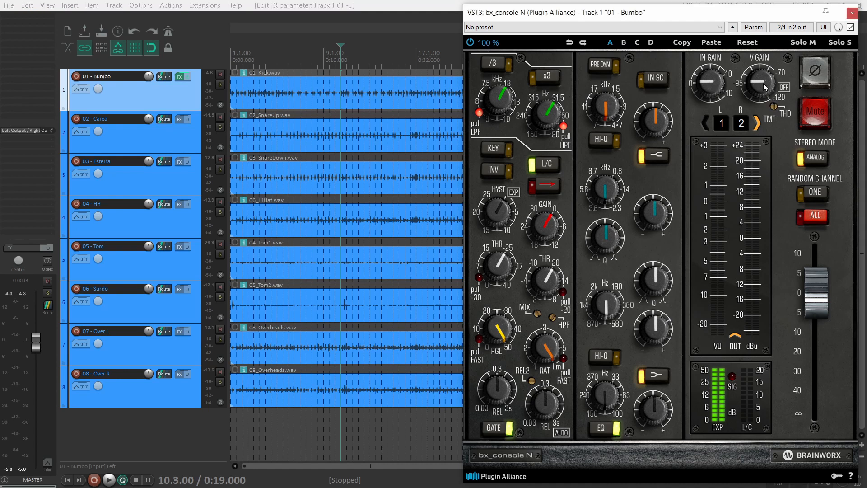
# Step: Try out the phase invert and Mute switches on the Bumbo console
pyautogui.click(815, 69)
pyautogui.click(815, 68)
pyautogui.click(817, 114)
# Step: Toggle the Bumbo console's stereo mode between Digital and Analog twice, finishing on Analog
pyautogui.click(815, 159)
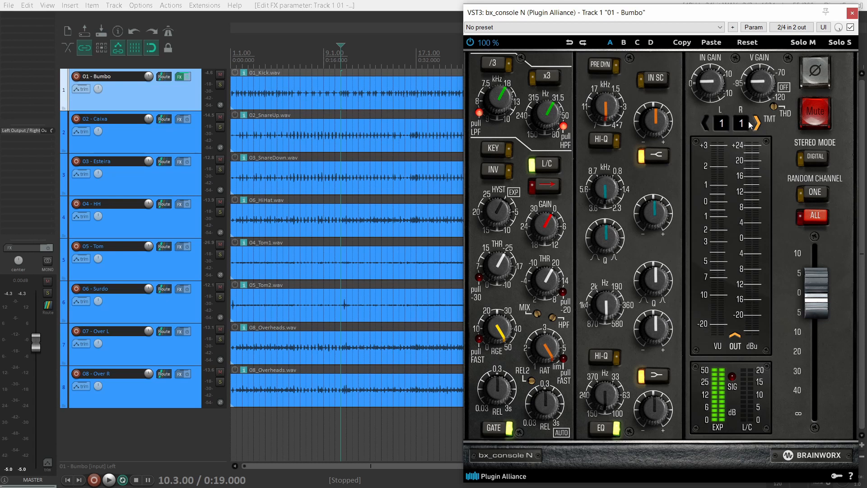
pyautogui.click(805, 157)
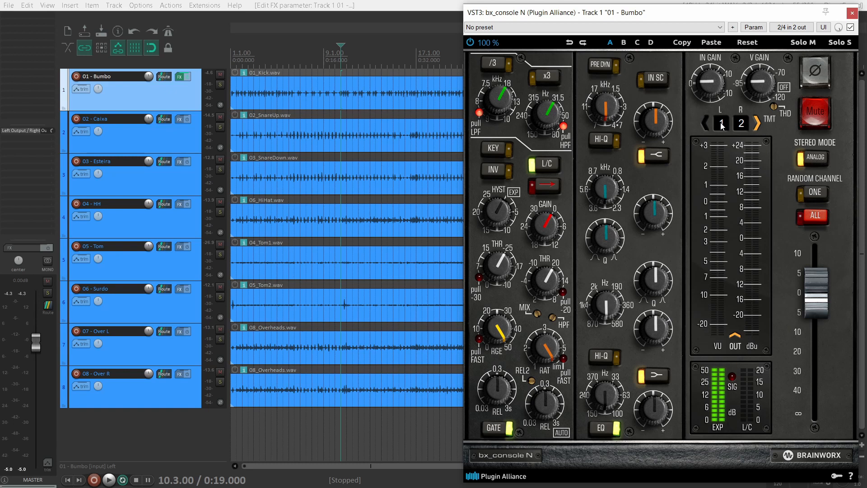
pyautogui.click(816, 158)
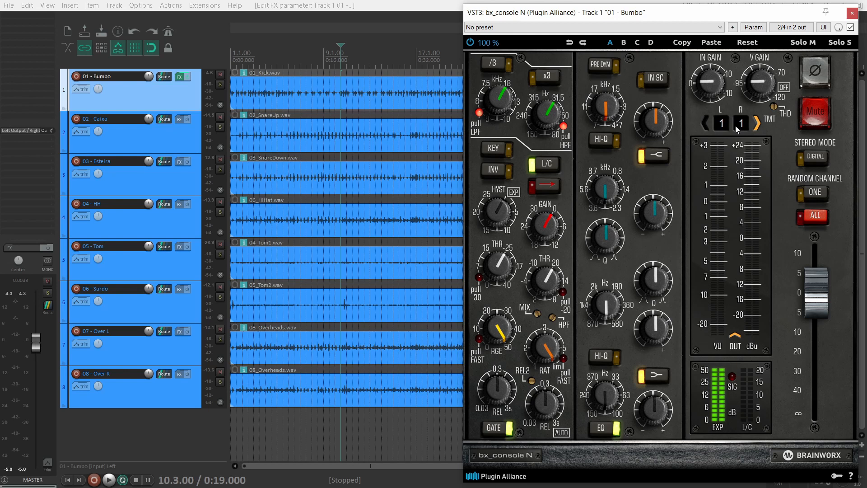
pyautogui.click(815, 157)
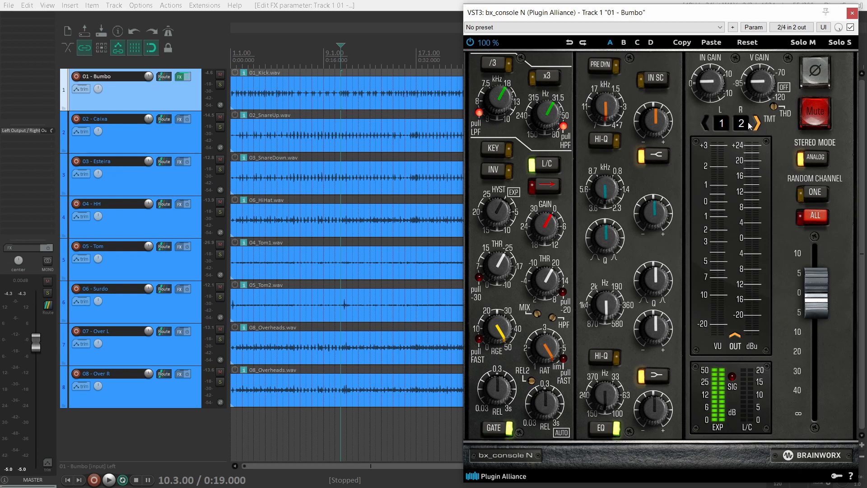
# Step: Randomize the TMT channel numbers for the Bumbo instance alone and twice for all bx_console N instances
pyautogui.click(814, 194)
pyautogui.click(810, 218)
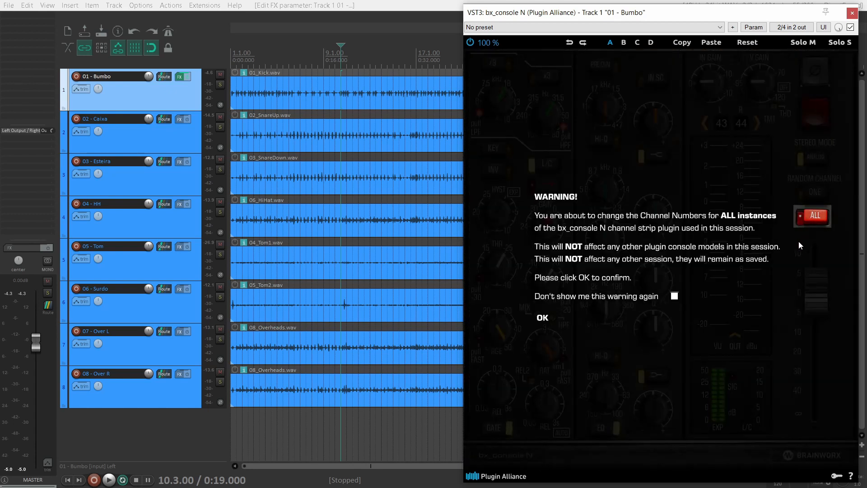
pyautogui.click(542, 321)
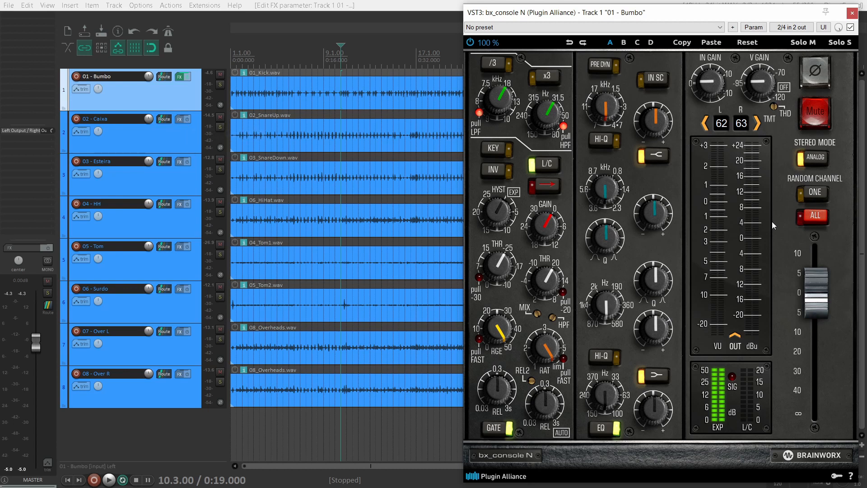
pyautogui.click(815, 216)
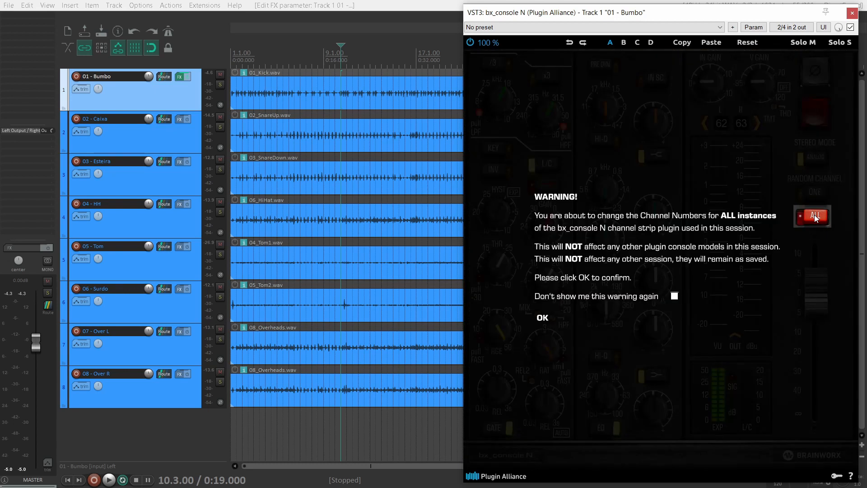
pyautogui.click(541, 319)
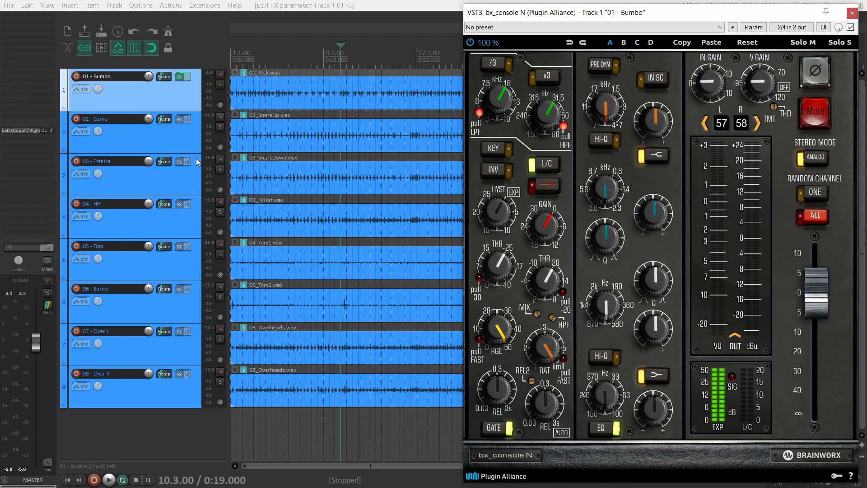
# Step: Check the console channel numbers in the FX chains of the Caixa and Esteira tracks, closing each chain
pyautogui.click(179, 120)
pyautogui.click(537, 9)
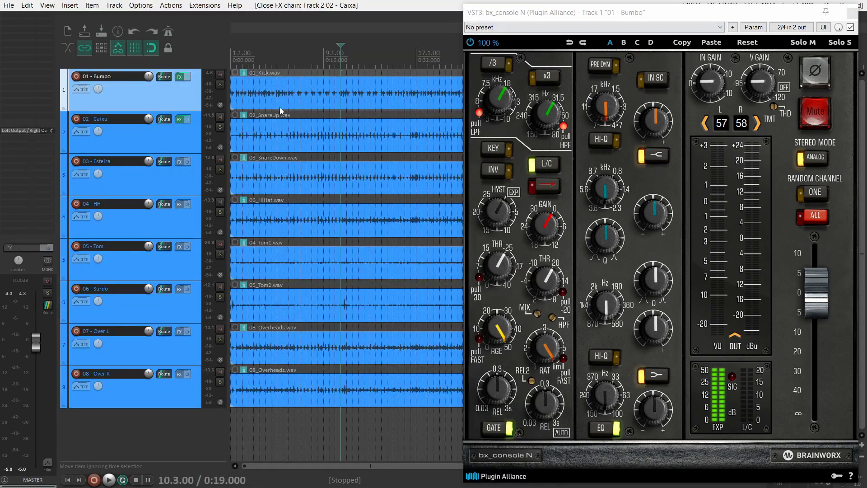
pyautogui.click(179, 161)
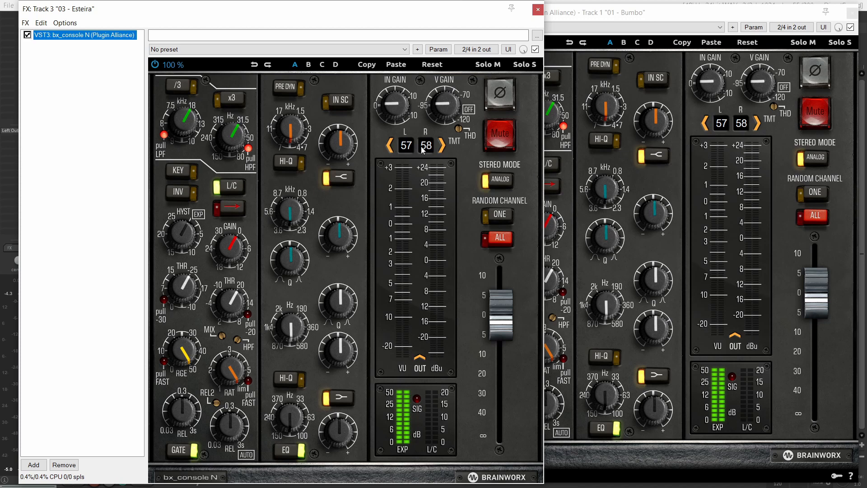
pyautogui.click(537, 9)
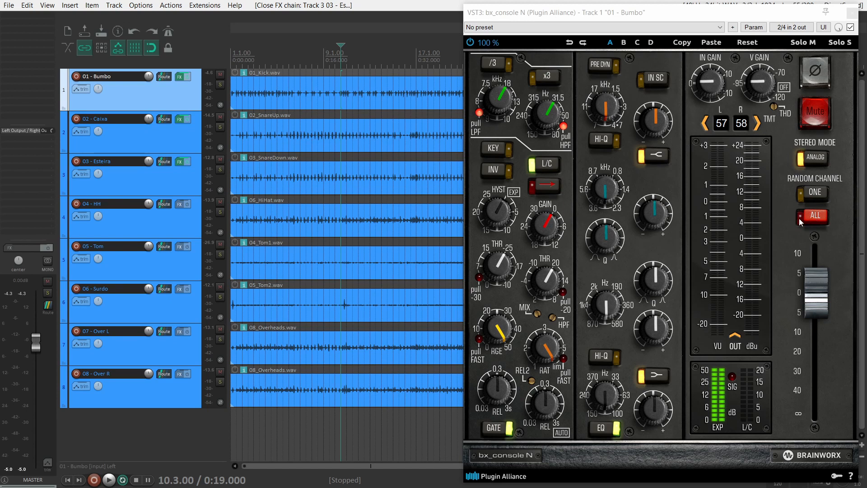
# Step: Check the FX chains of the HH and Tom tracks for their console channel numbers, closing each chain
pyautogui.moveTo(176, 207); pyautogui.dragTo(181, 206)
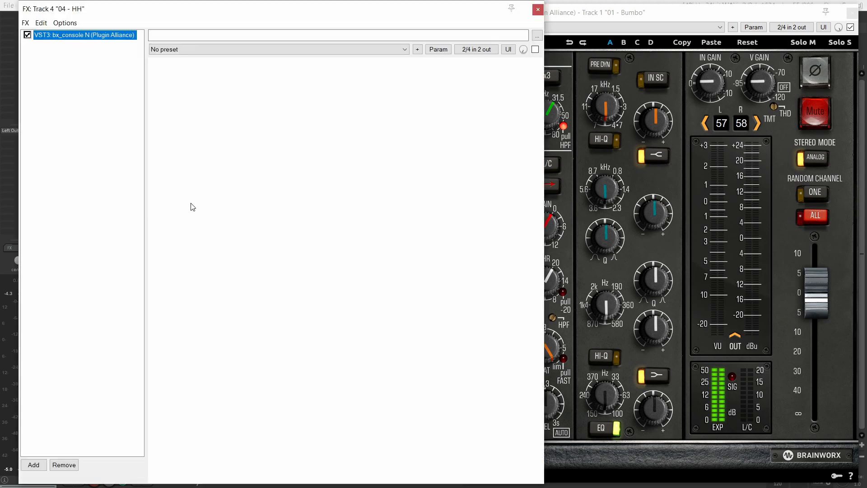
pyautogui.click(538, 10)
pyautogui.moveTo(180, 204); pyautogui.dragTo(183, 248)
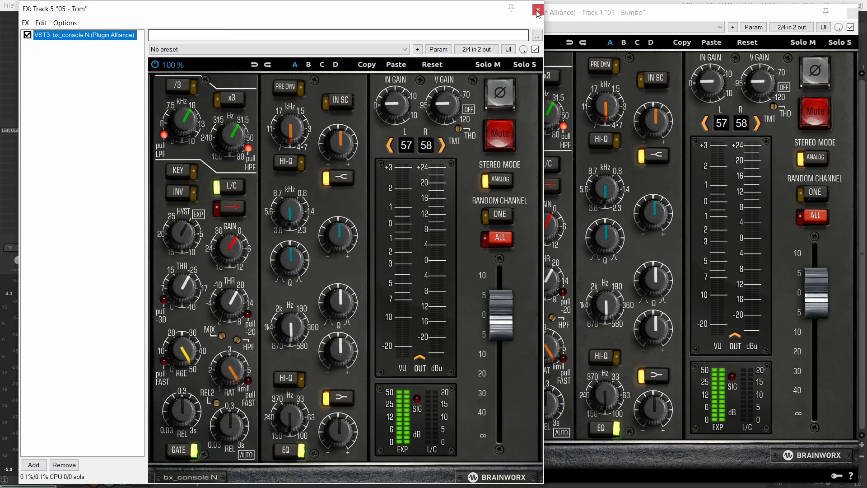
pyautogui.click(538, 10)
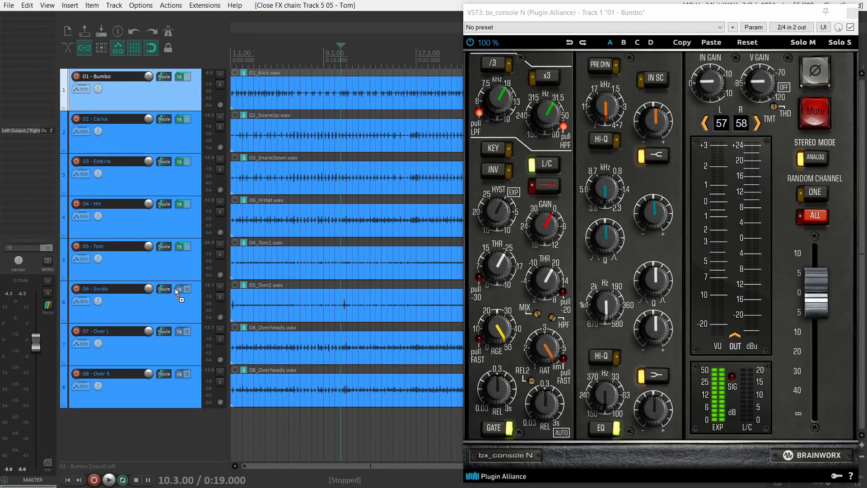
# Step: Inspect the console channel numbers in the FX chains of Surdo, Over L and Over R, closing each chain
pyautogui.moveTo(176, 291); pyautogui.dragTo(181, 290)
pyautogui.click(533, 9)
pyautogui.moveTo(177, 333); pyautogui.dragTo(180, 332)
pyautogui.click(537, 9)
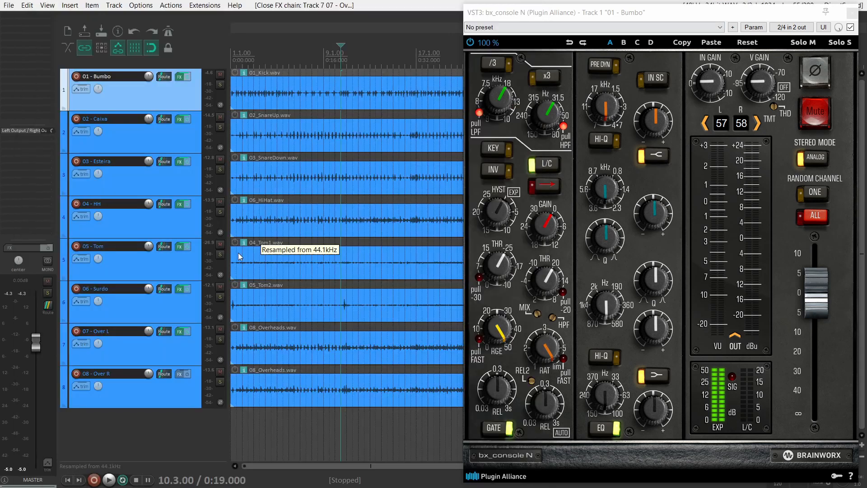
pyautogui.click(180, 373)
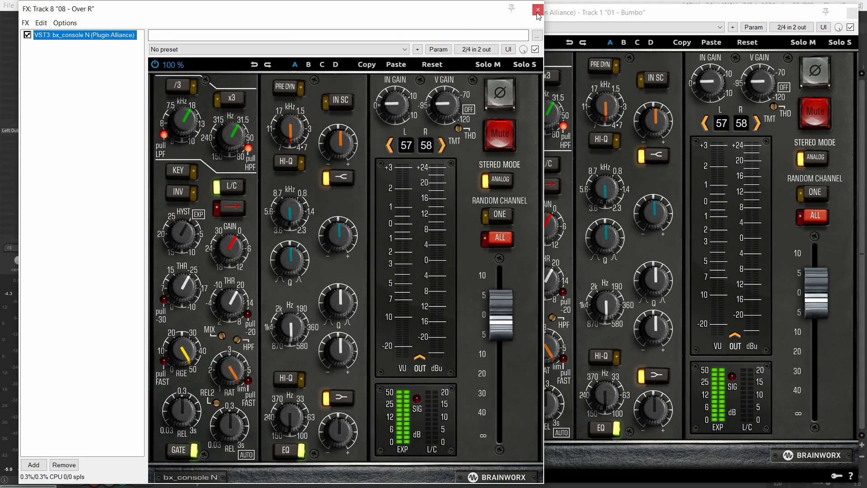
pyautogui.click(538, 10)
# Step: Open the Over R track's bx_console N in its own window and place it beside the Bumbo console
pyautogui.rightClick(179, 373)
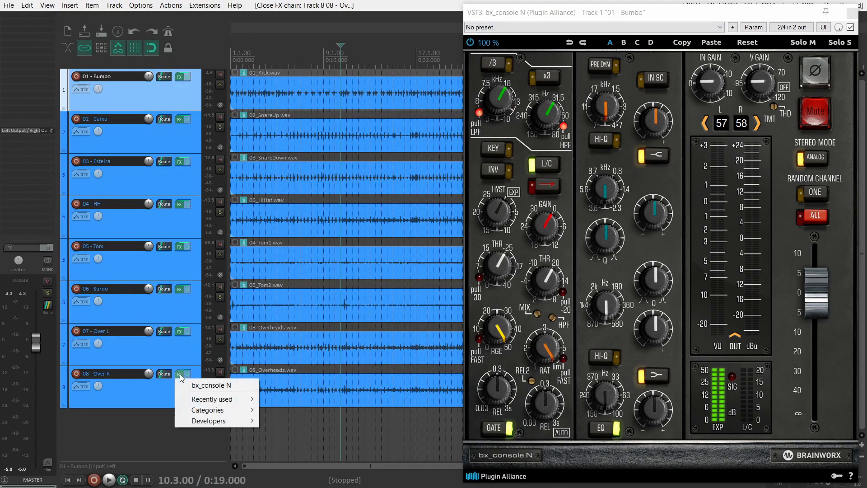
pyautogui.click(202, 385)
pyautogui.moveTo(338, 43); pyautogui.dragTo(363, 21)
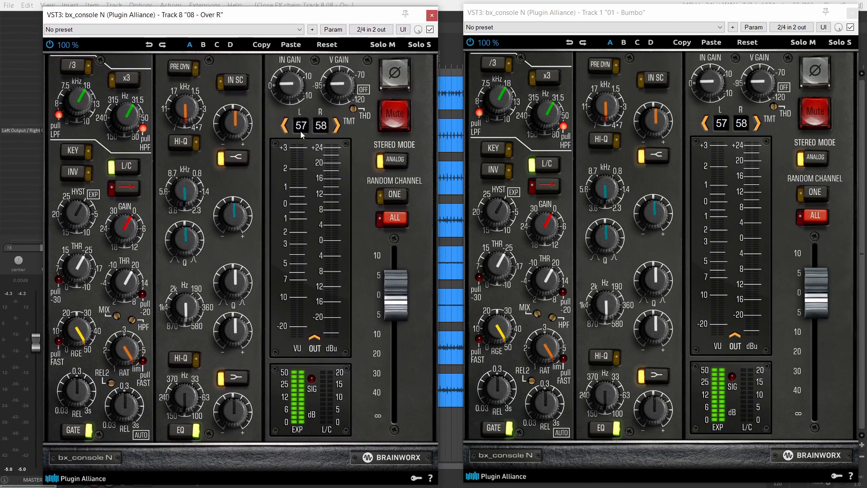
# Step: Randomize the channel numbers of all bx_console N instances from the Bumbo console and close the Over R window
pyautogui.click(816, 220)
pyautogui.click(548, 321)
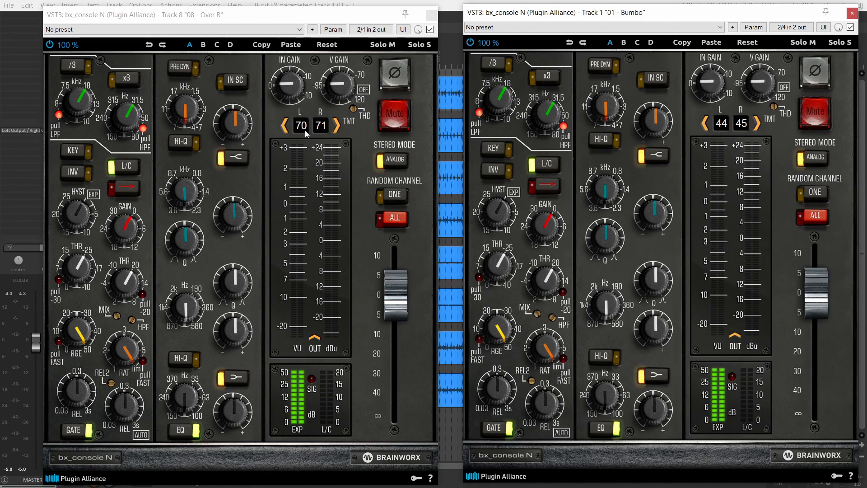
pyautogui.click(433, 16)
# Step: Check the channel numbers in the HH track's bx_console N window and close it
pyautogui.rightClick(184, 217)
pyautogui.click(192, 217)
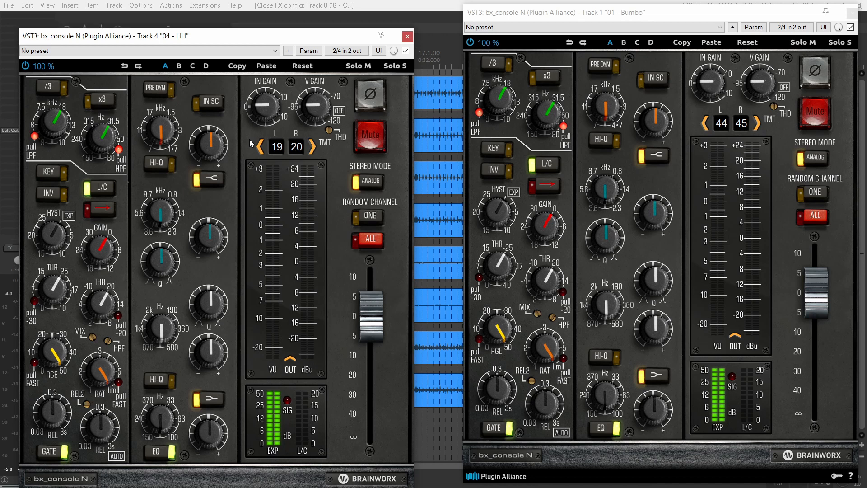
pyautogui.click(407, 36)
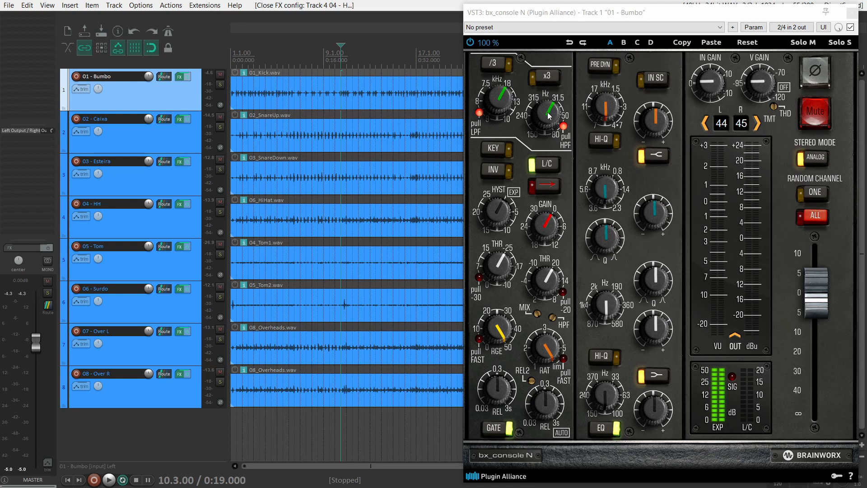
# Step: Try the Bumbo console's filter frequencies, leave the low-pass at 18 kHz, and switch off the high-pass filter
pyautogui.scroll(-1, 548, 118)
pyautogui.scroll(5, 501, 97)
pyautogui.scroll(-3, 501, 97)
pyautogui.scroll(3, 502, 98)
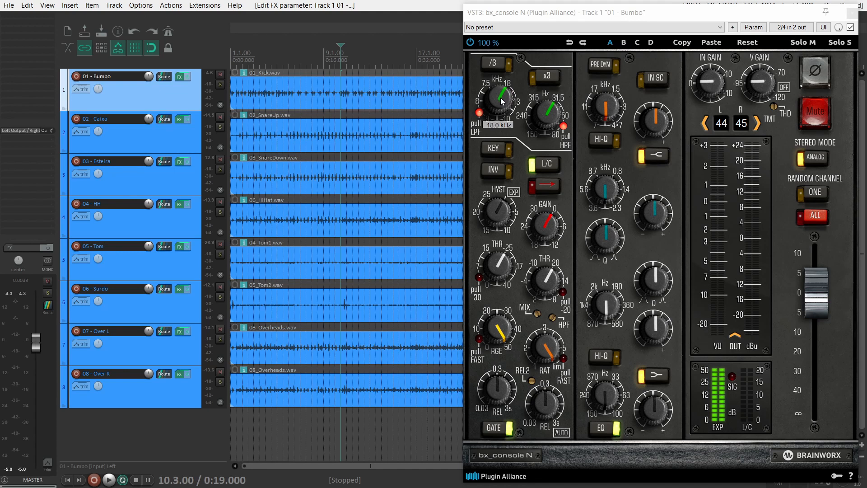
pyautogui.click(564, 126)
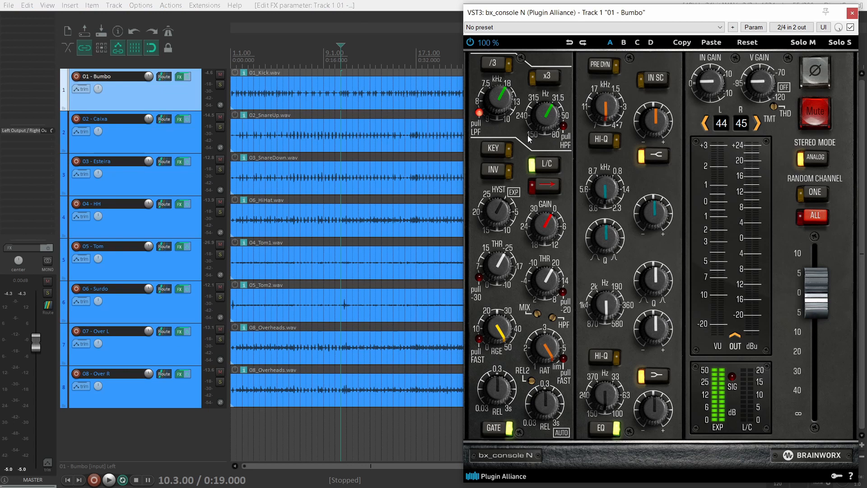
# Step: Switch on the Bumbo console's high-pass filter and sweep its frequency, leaving it at 31.5 Hz
pyautogui.click(481, 112)
pyautogui.click(551, 113)
pyautogui.scroll(5, 552, 113)
pyautogui.scroll(4, 552, 112)
pyautogui.scroll(-5, 550, 111)
pyautogui.scroll(-2, 549, 113)
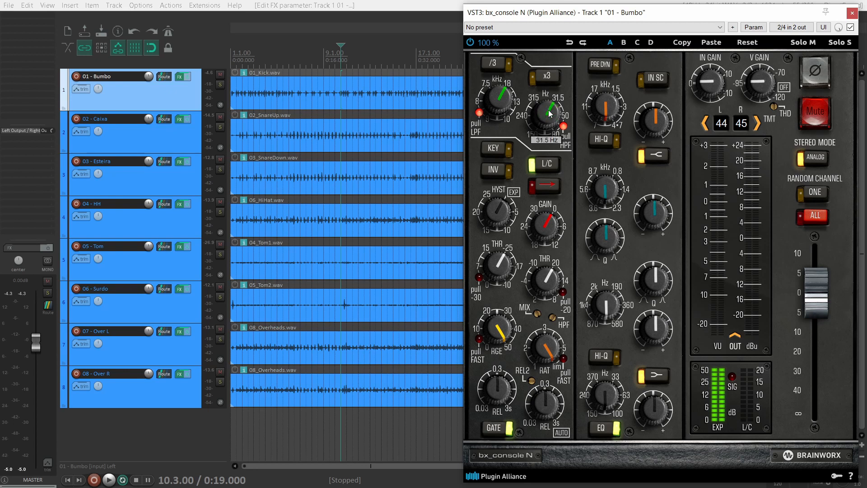
# Step: Try the high-pass filter's x3 range on the Bumbo console, sweeping the frequency up and back to 94.5 Hz
pyautogui.click(549, 80)
pyautogui.moveTo(551, 111)
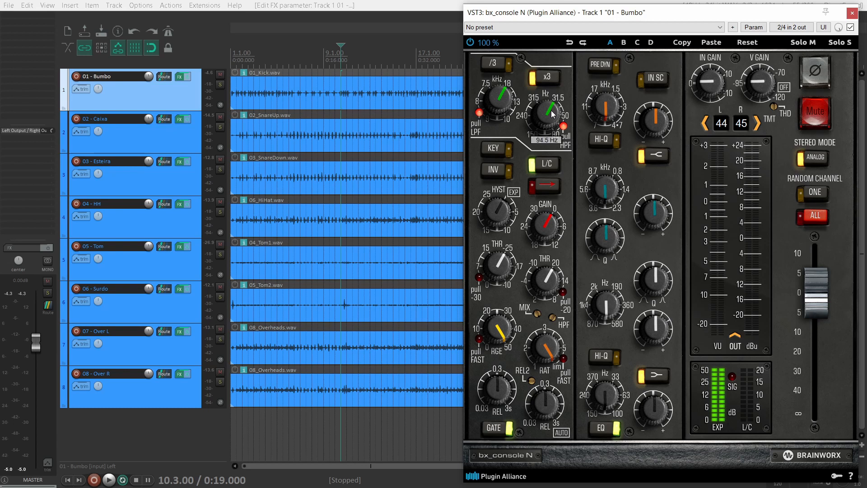
pyautogui.scroll(6, 551, 110)
pyautogui.scroll(1, 551, 111)
pyautogui.scroll(-7, 552, 110)
# Step: Sweep the Bumbo console's low-pass filter down and back up to 18 kHz
pyautogui.moveTo(501, 100)
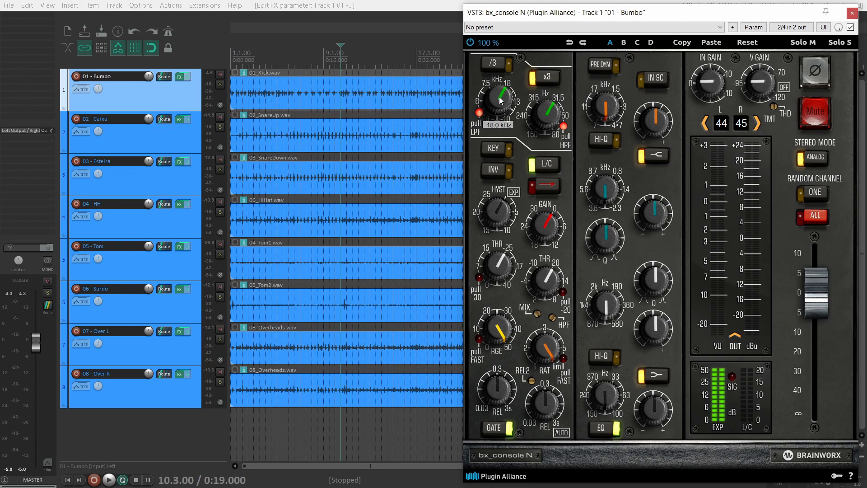
pyautogui.scroll(-5, 499, 100)
pyautogui.scroll(3, 494, 95)
pyautogui.scroll(3, 495, 97)
# Step: Try the low-pass filter's /3 range, sweep its frequency down and back to 6.0 kHz, and switch /3 off
pyautogui.click(493, 64)
pyautogui.scroll(1, 501, 101)
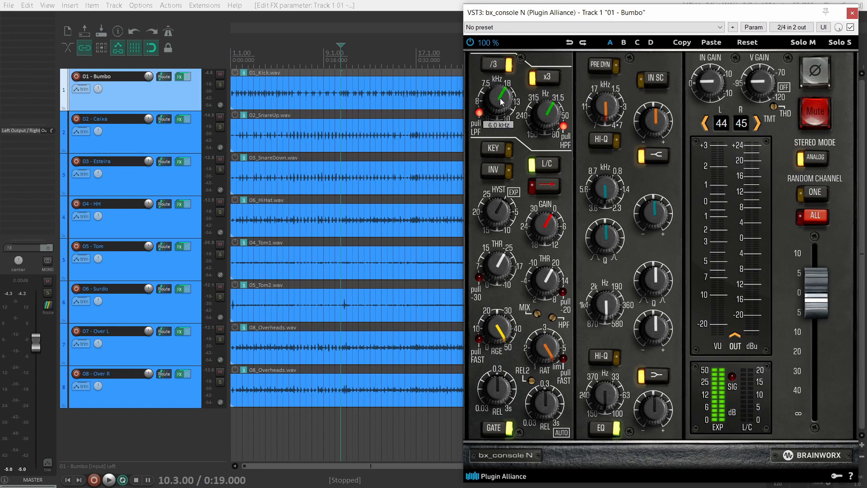
pyautogui.scroll(-5, 500, 100)
pyautogui.scroll(5, 500, 98)
pyautogui.click(502, 65)
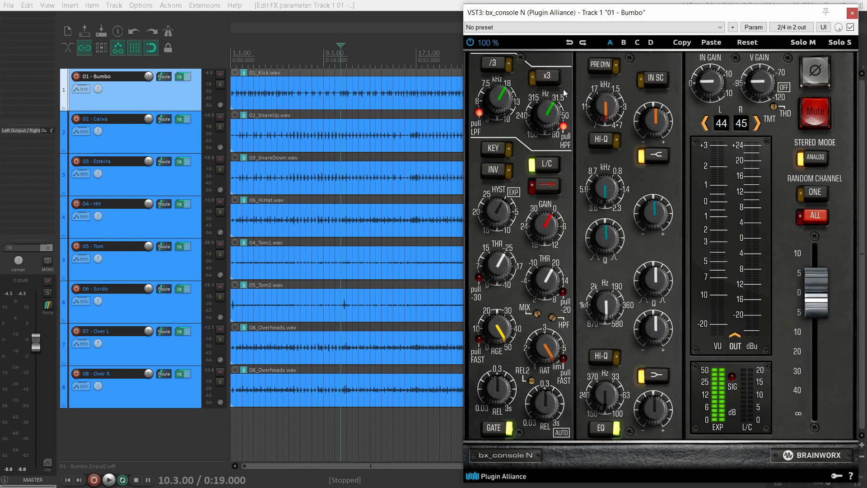
# Step: Move the Bumbo console's filter frequencies briefly once more and close its window
pyautogui.scroll(3, 548, 118)
pyautogui.moveTo(500, 102); pyautogui.dragTo(504, 101)
pyautogui.scroll(-5, 504, 101)
pyautogui.click(852, 13)
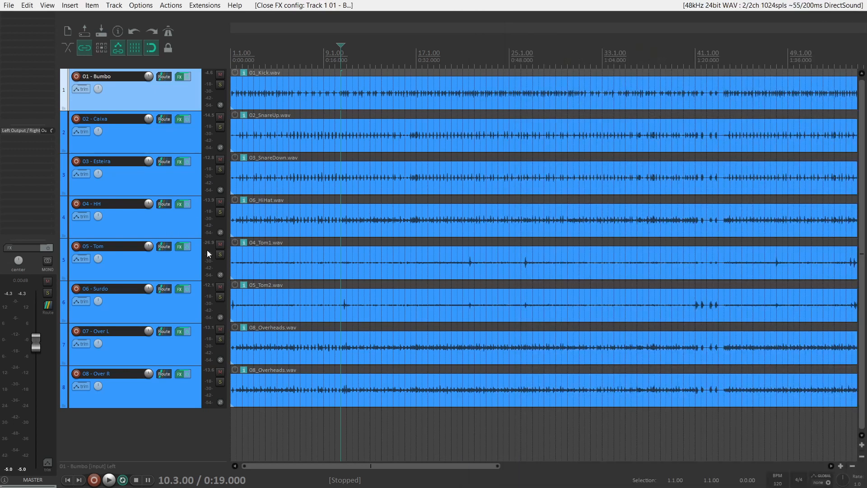
# Step: Open the HH track's bx_console N in its own window and place it clear of the track controls
pyautogui.rightClick(178, 207)
pyautogui.click(185, 215)
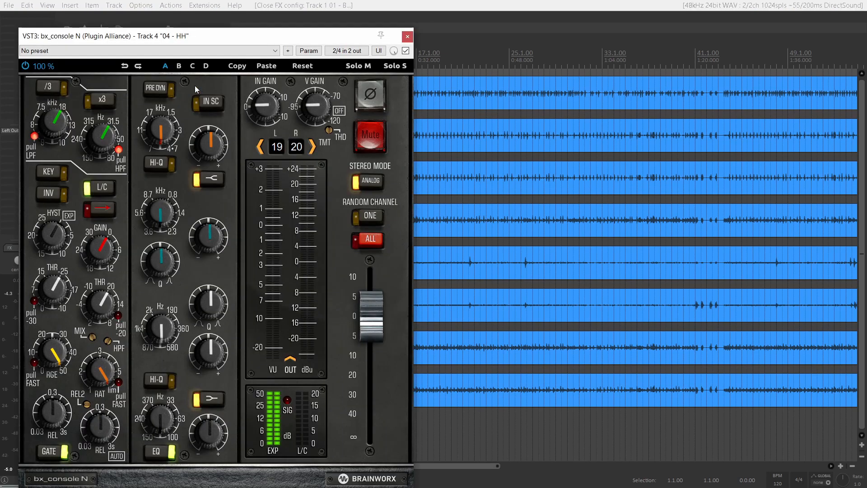
pyautogui.moveTo(217, 36); pyautogui.dragTo(637, 38)
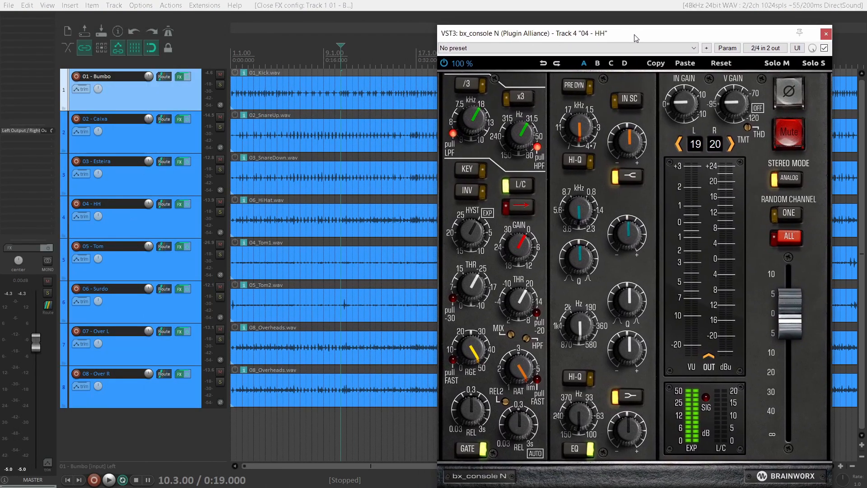
# Step: Select the range from 11.1.00 to 14.1.00, solo the HH track, and audition that section
pyautogui.moveTo(343, 205); pyautogui.dragTo(381, 215)
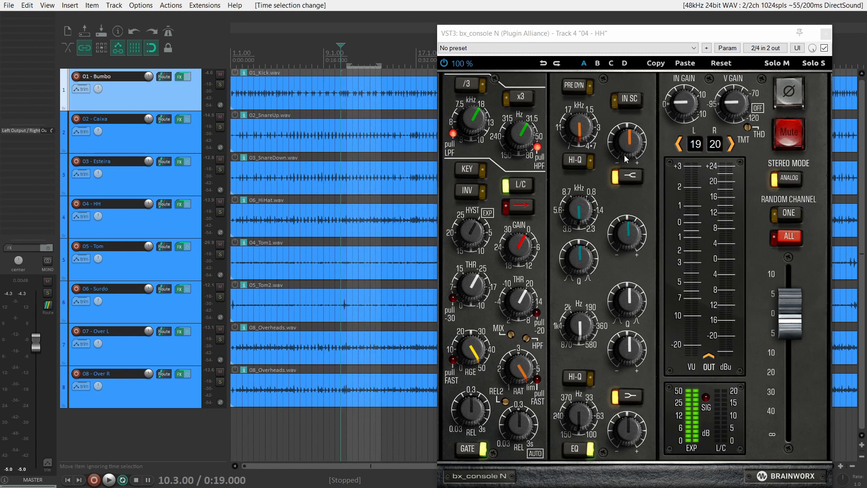
pyautogui.click(220, 212)
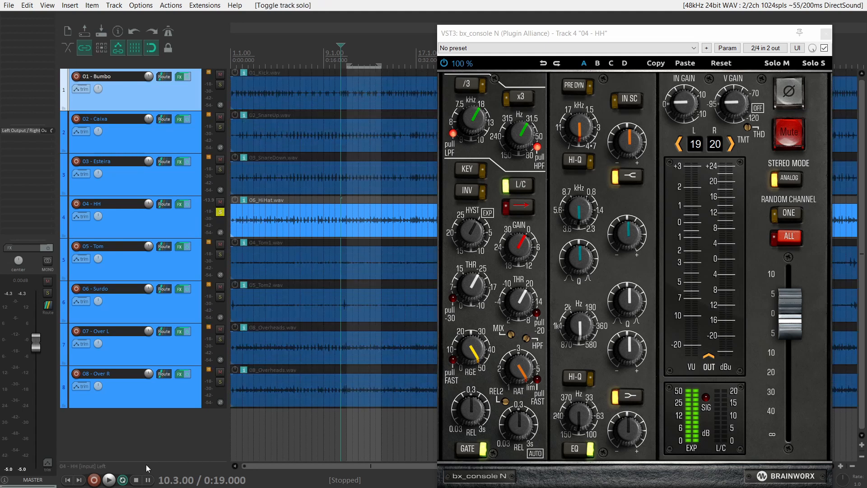
pyautogui.click(346, 203)
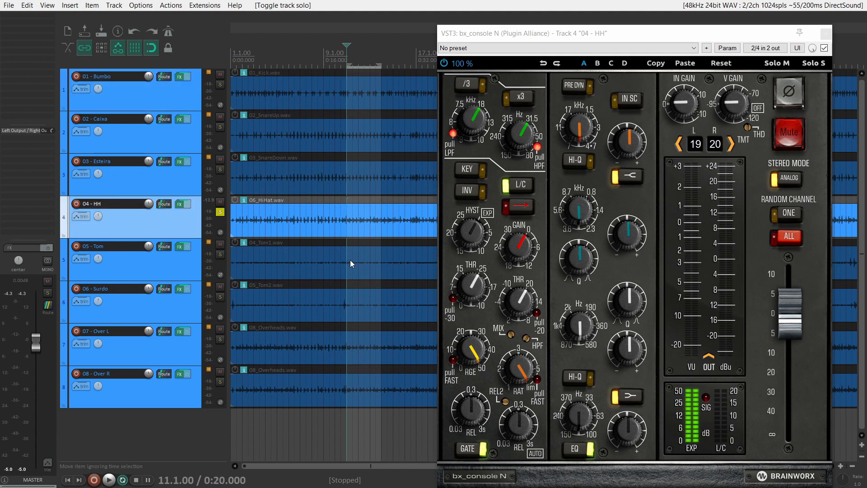
pyautogui.press('space')
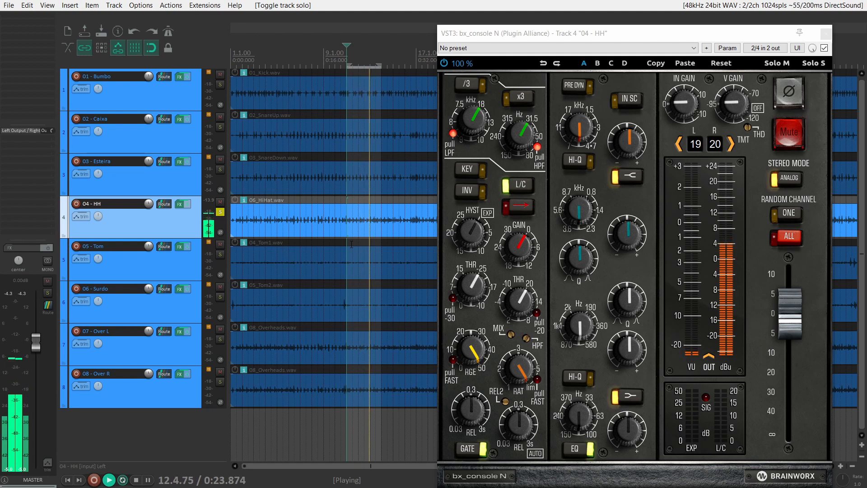
pyautogui.press('space')
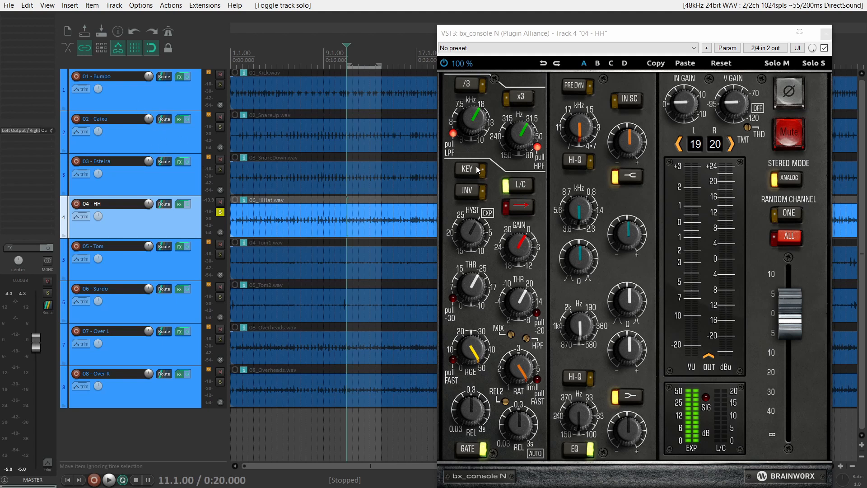
# Step: During playback, sweep the HH console's high-pass filter up from its lowest setting to 315 Hz
pyautogui.click(522, 141)
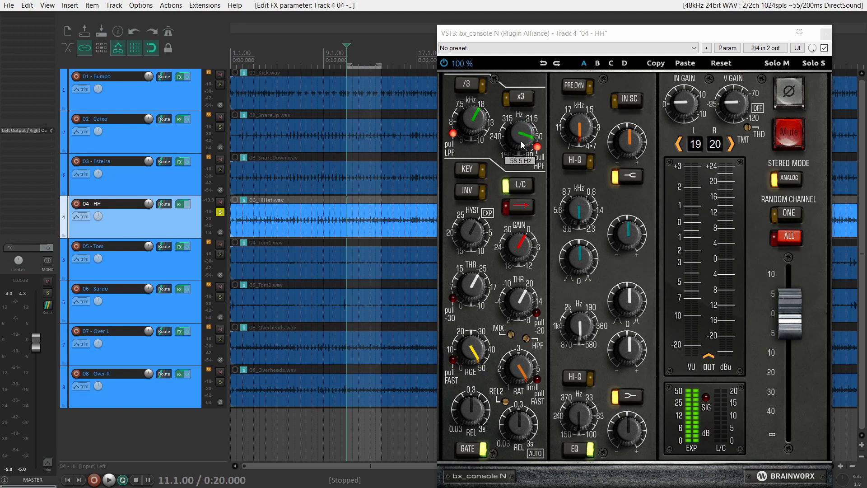
pyautogui.press('space')
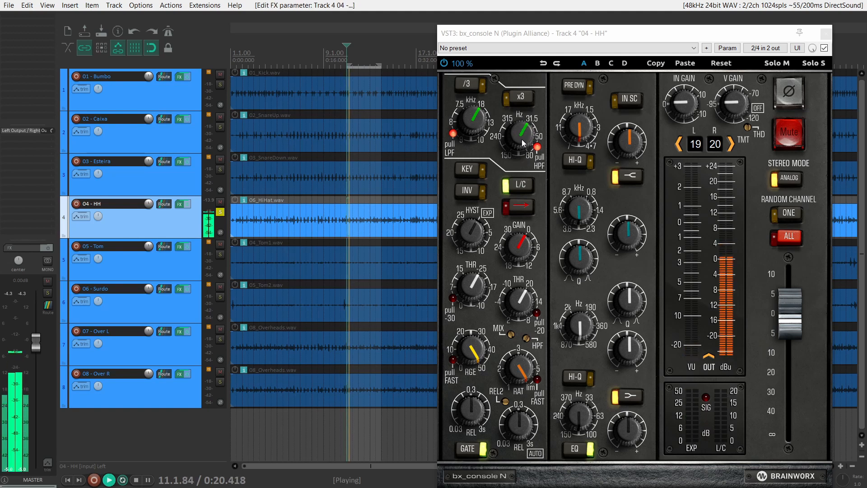
pyautogui.scroll(5, 522, 139)
pyautogui.scroll(15, 522, 140)
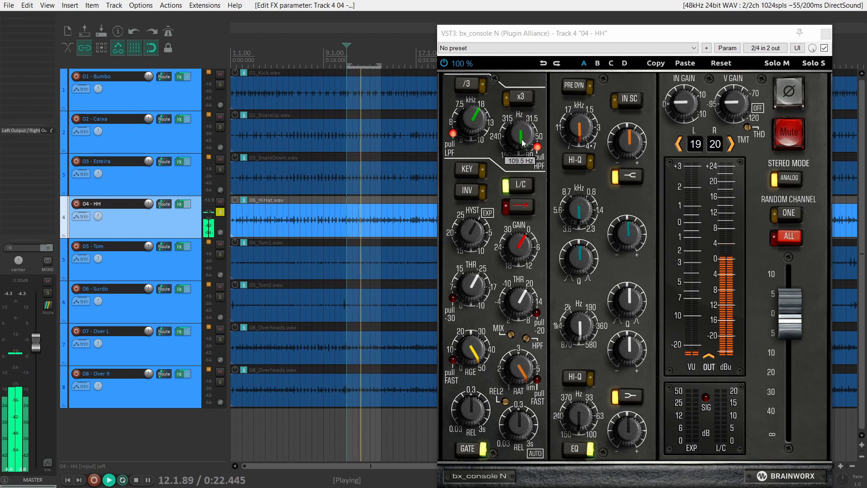
pyautogui.scroll(5, 522, 139)
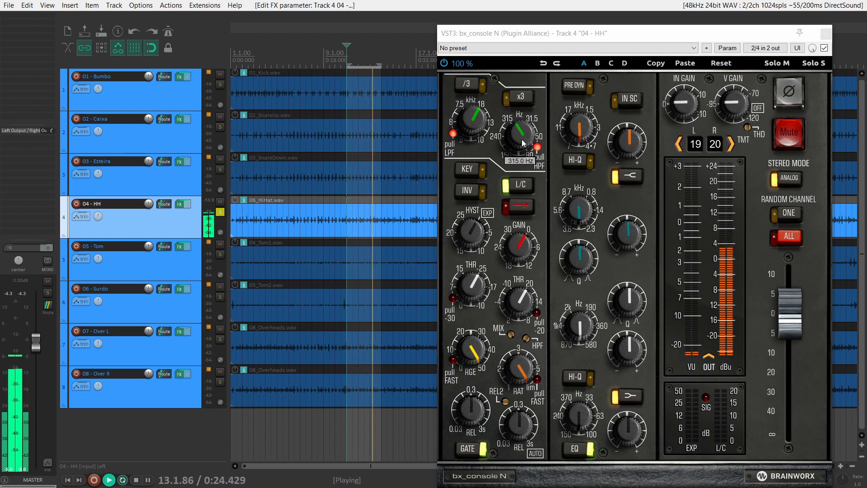
# Step: Compare the hi-hat with the 315 Hz high-pass filter off and on, and stop playback
pyautogui.click(538, 148)
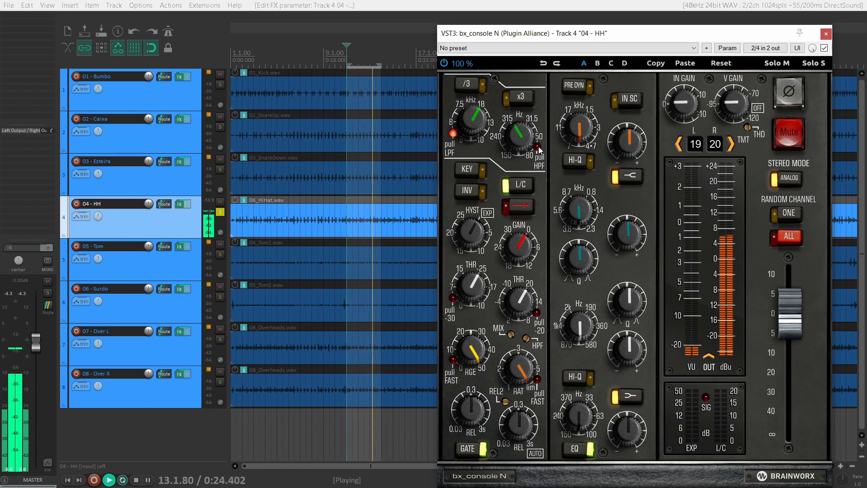
pyautogui.click(538, 147)
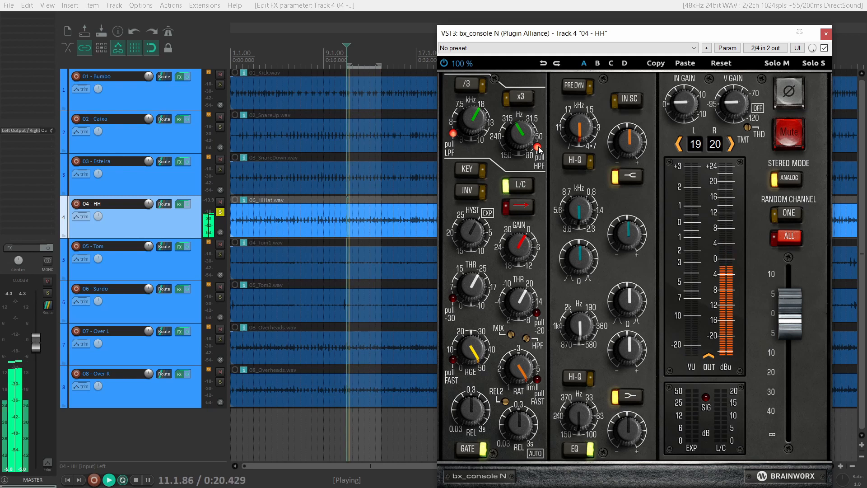
pyautogui.press('space')
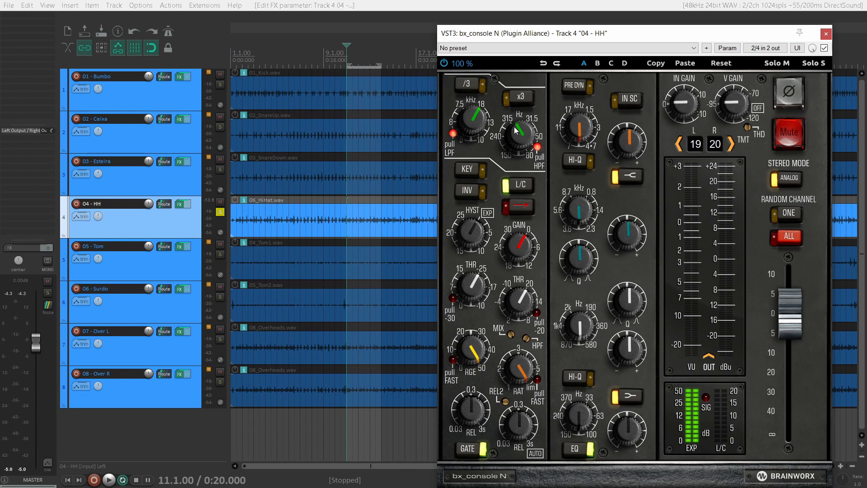
# Step: Return the HH high-pass filter to 31.5 Hz, engage x3, and sweep the frequency to its maximum during playback
pyautogui.moveTo(515, 128); pyautogui.dragTo(523, 138)
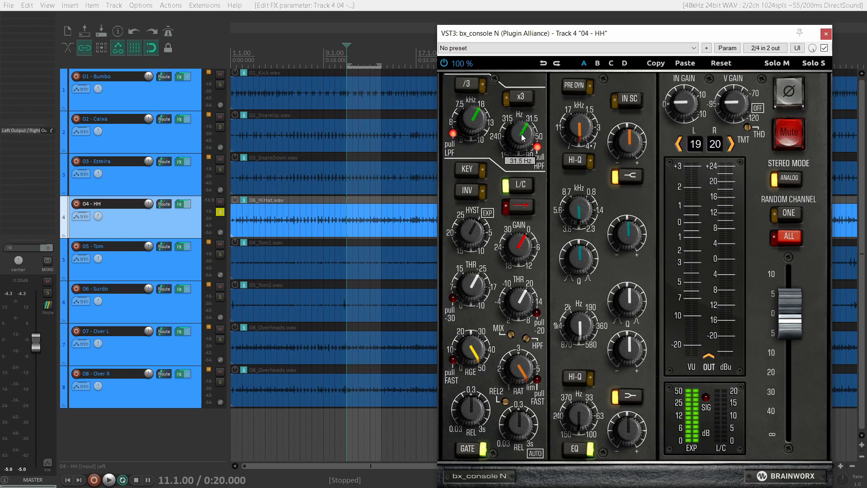
pyautogui.click(521, 100)
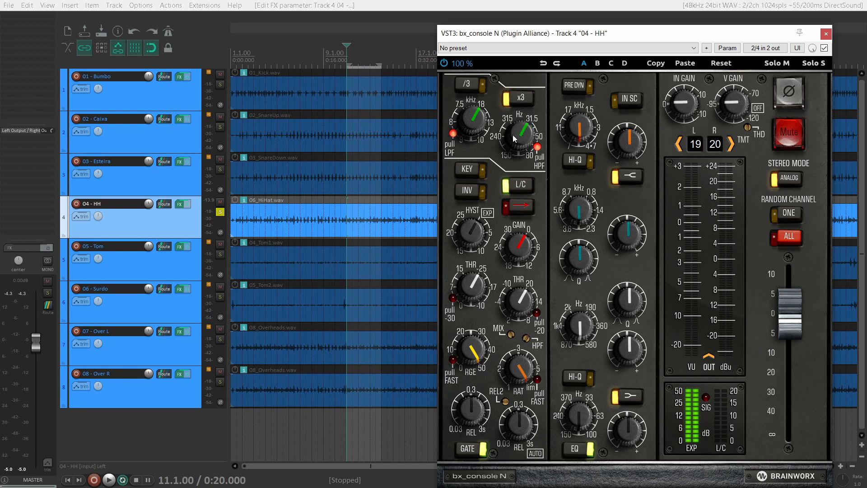
pyautogui.press('space')
pyautogui.scroll(3, 513, 134)
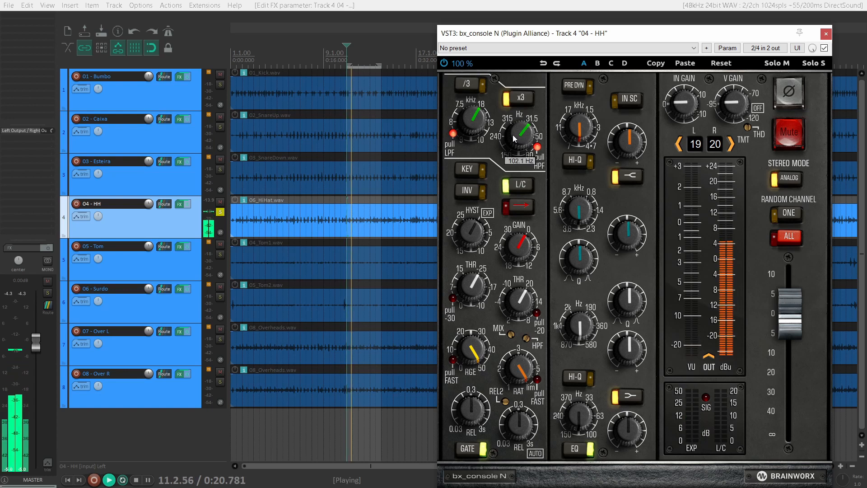
pyautogui.scroll(5, 513, 138)
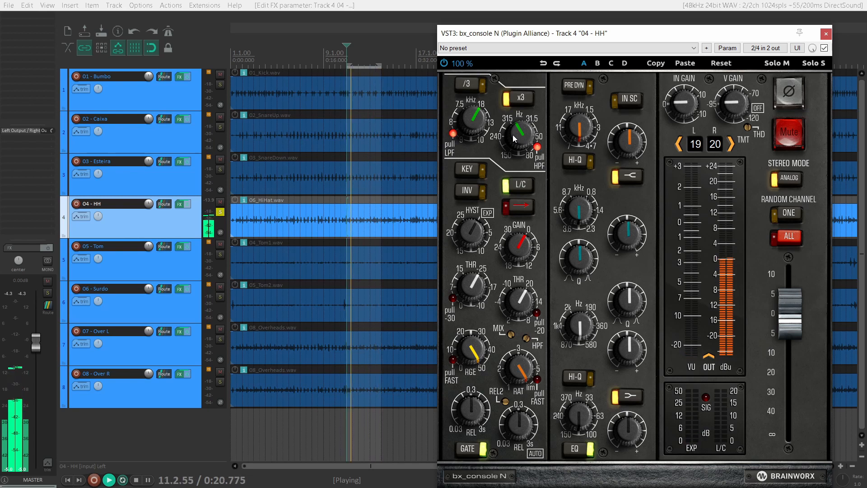
# Step: Compare the hi-hat with the x3 high-pass filter bypassed and engaged, and stop playback
pyautogui.click(539, 147)
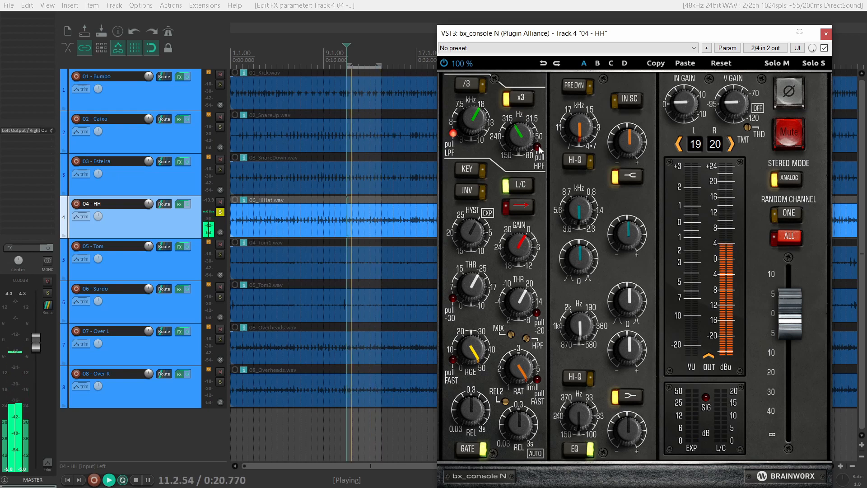
pyautogui.click(539, 149)
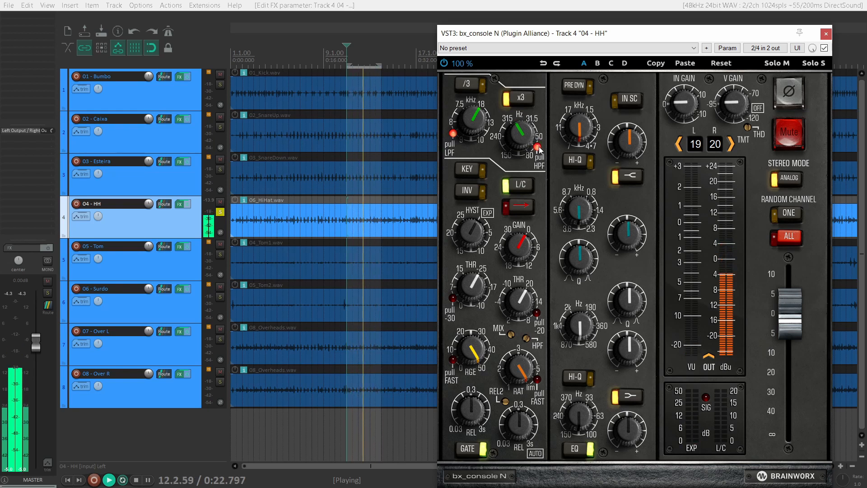
pyautogui.press('space')
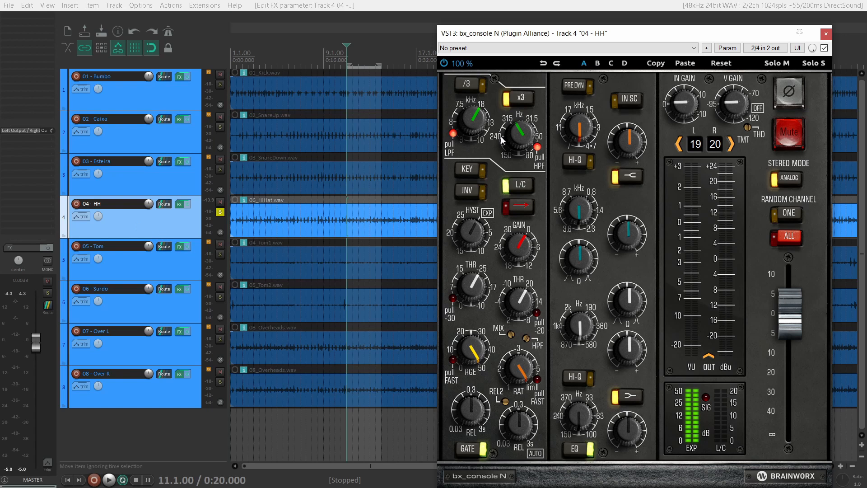
# Step: Close the HH console window and clear the time selection
pyautogui.moveTo(517, 130)
pyautogui.click(827, 34)
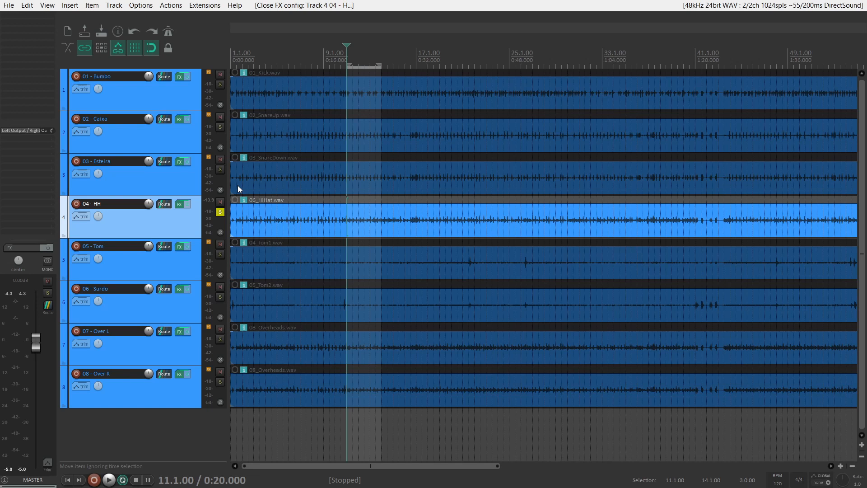
pyautogui.press('Escape')
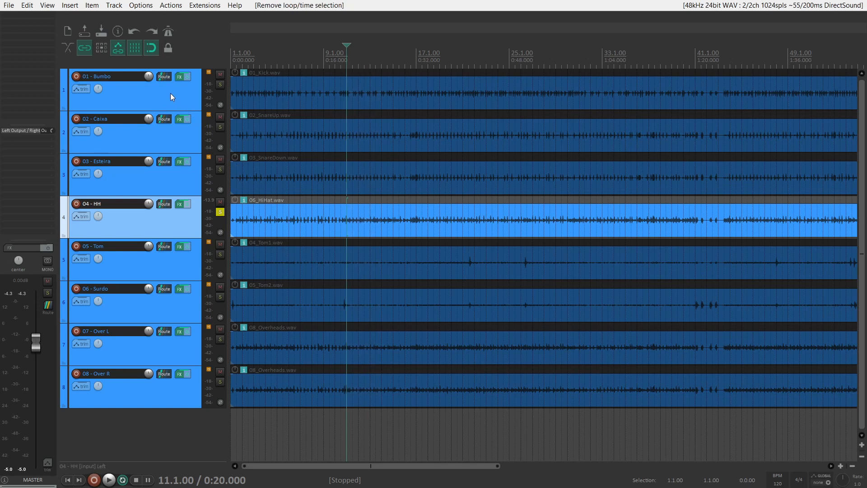
# Step: Solo only the Bumbo track with the edit cursor at 16.1.00, and open its bx_console N window
pyautogui.keyDown('ctrl'); pyautogui.click(220, 84); pyautogui.keyUp('ctrl')
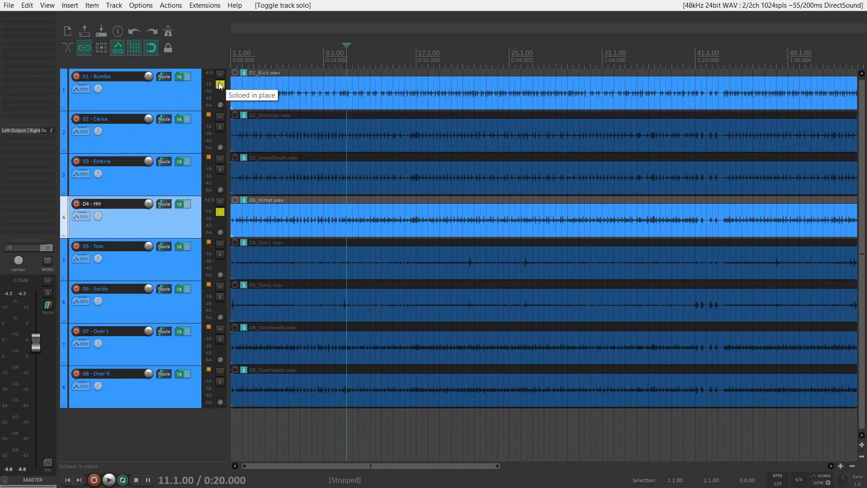
pyautogui.click(407, 64)
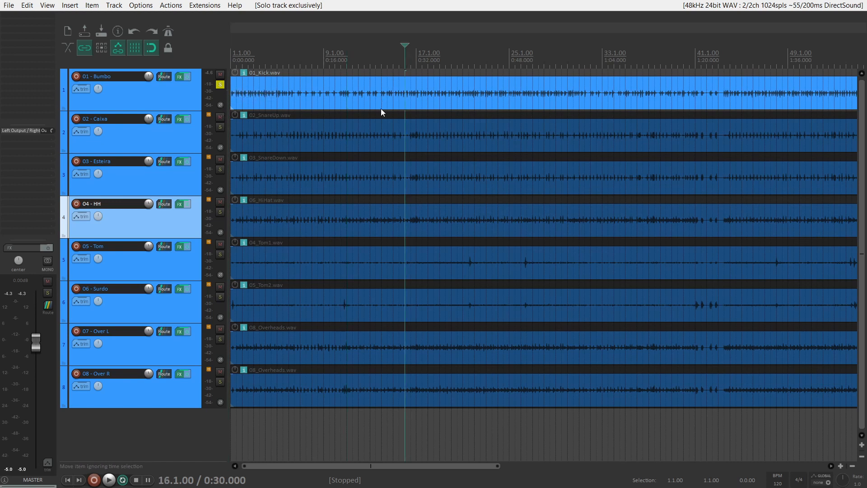
pyautogui.rightClick(179, 77)
pyautogui.click(194, 86)
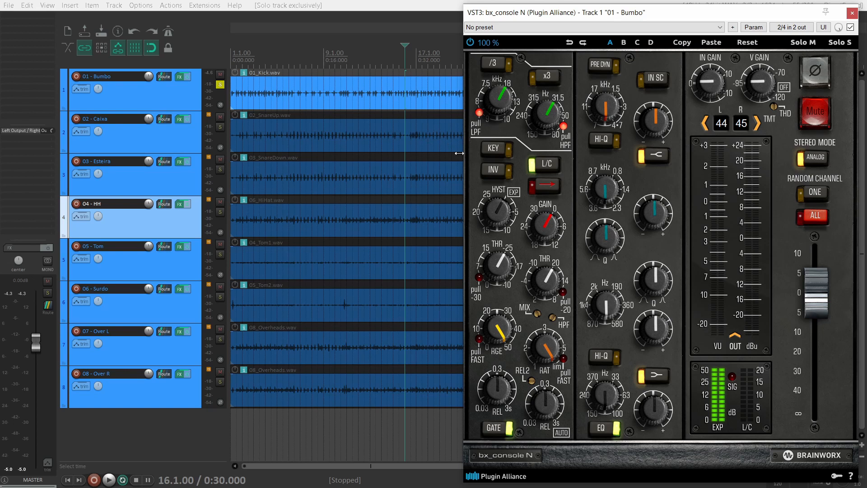
# Step: Play the soloed Bumbo track from 16.1.00 and raise its console input gain in stages during playback
pyautogui.press('space')
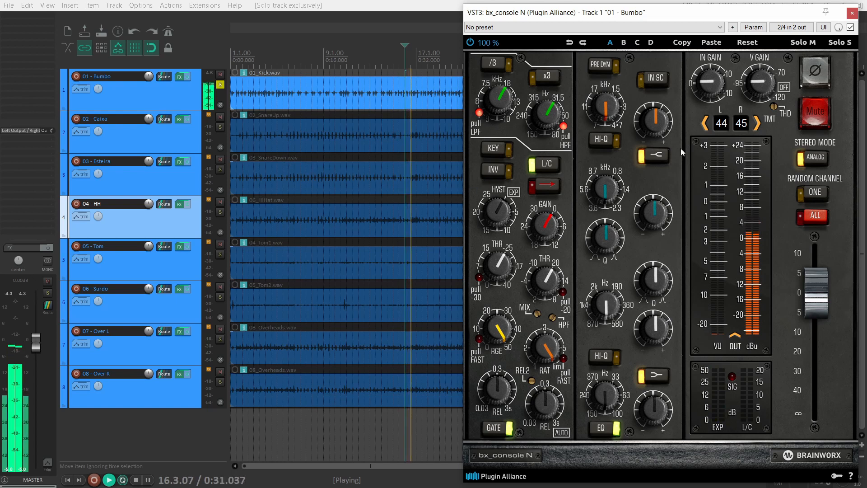
pyautogui.press('space')
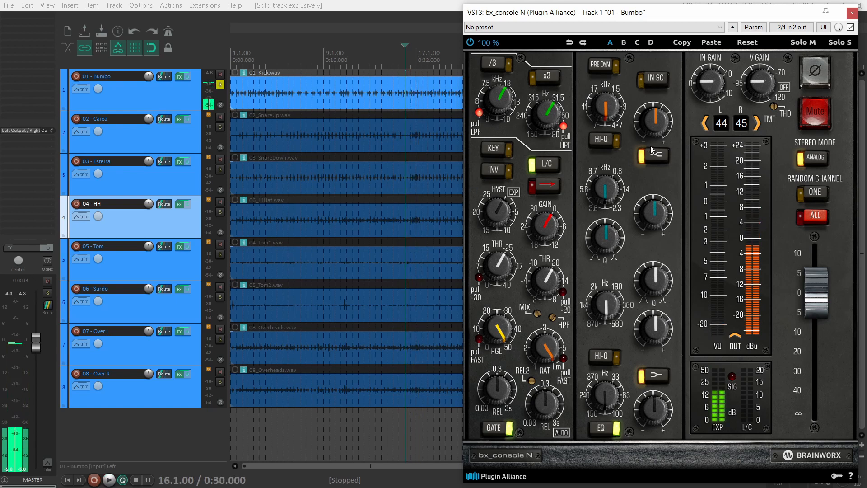
pyautogui.press('space')
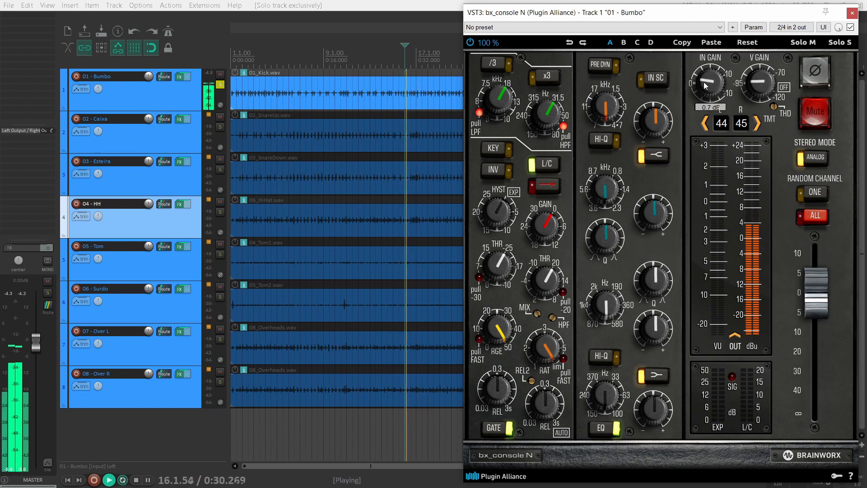
pyautogui.moveTo(706, 88); pyautogui.dragTo(706, 86)
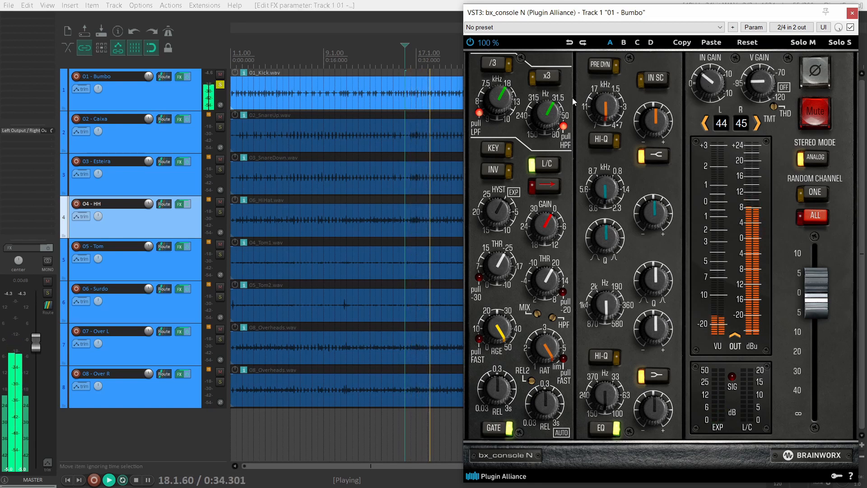
pyautogui.moveTo(703, 86); pyautogui.dragTo(703, 80)
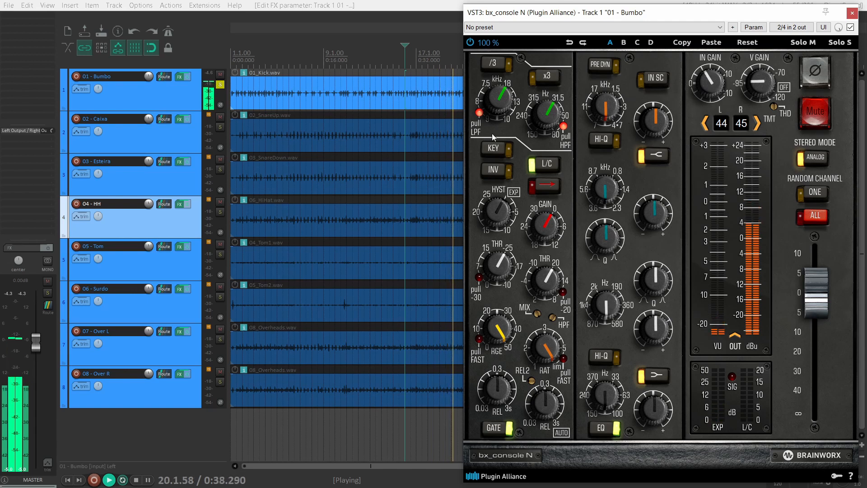
# Step: Sweep the Bumbo low-pass filter back and forth during playback, ending at 7.5 kHz
pyautogui.scroll(-2, 436, 133)
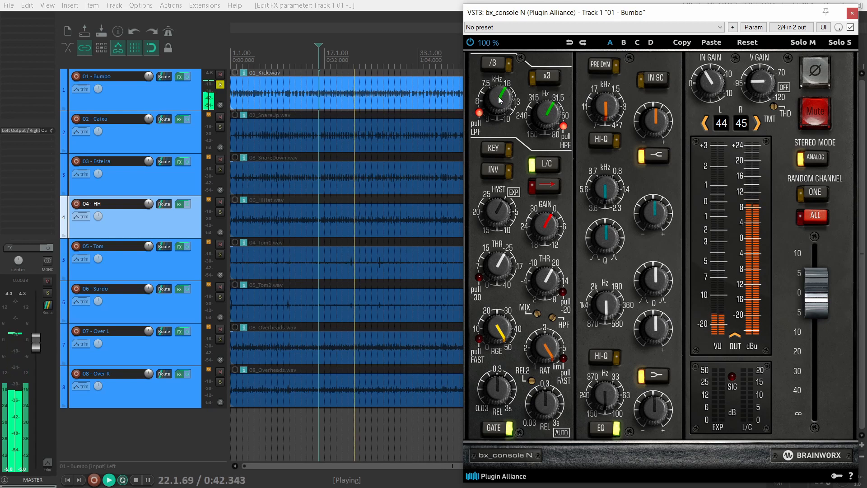
pyautogui.scroll(2, 501, 100)
pyautogui.scroll(-4, 501, 100)
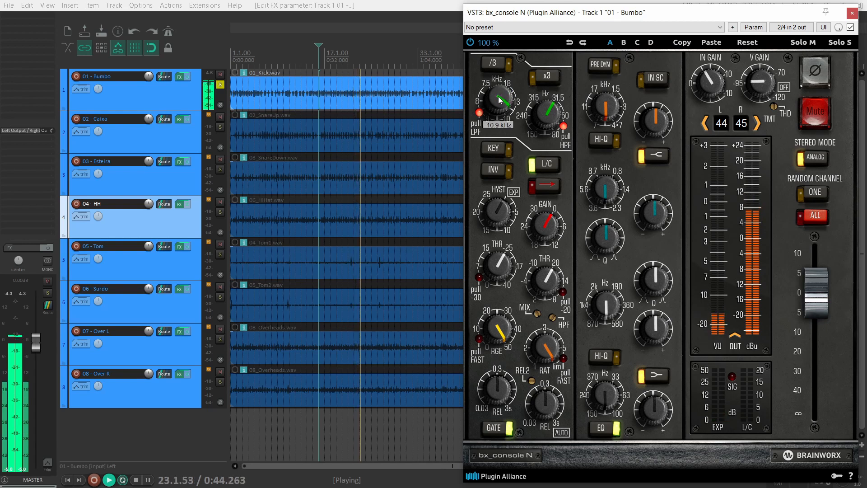
pyautogui.scroll(2, 500, 100)
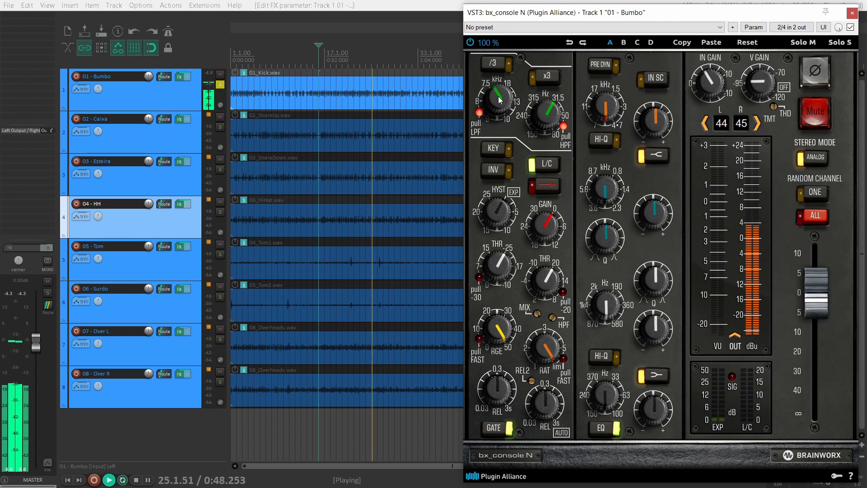
pyautogui.scroll(3, 499, 99)
pyautogui.scroll(-3, 499, 99)
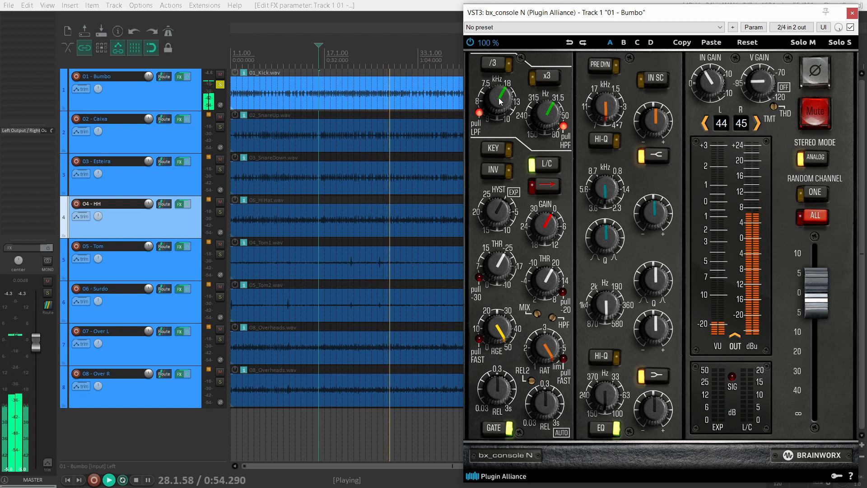
pyautogui.scroll(-4, 500, 101)
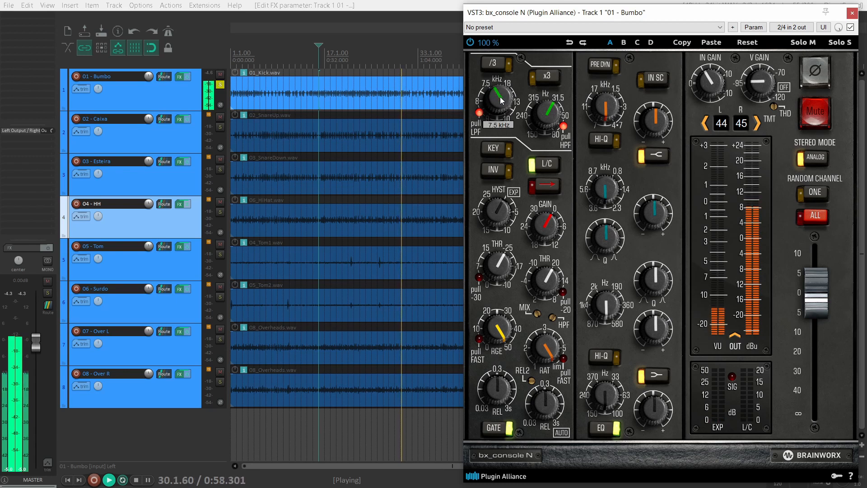
# Step: Check the Bumbo low-pass filter's bypass and audition the filtered sound from 16.1.00 again, ending with playback stopped
pyautogui.click(483, 115)
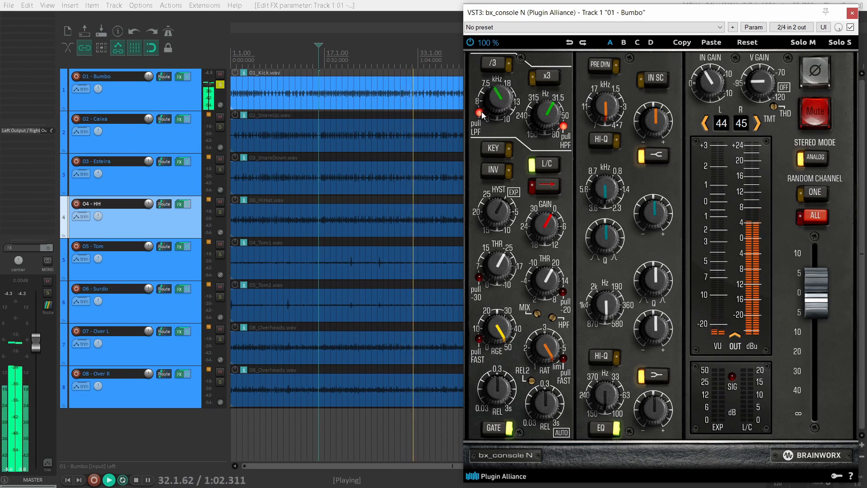
pyautogui.press('space')
pyautogui.press('space')
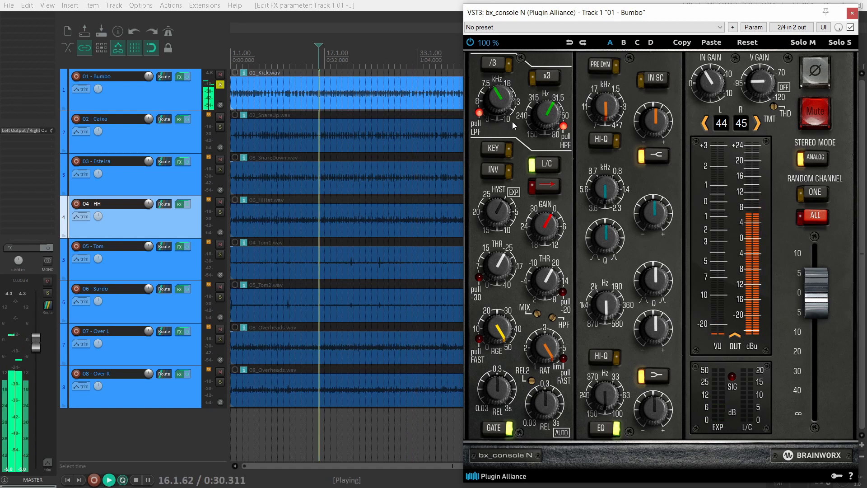
pyautogui.press('space')
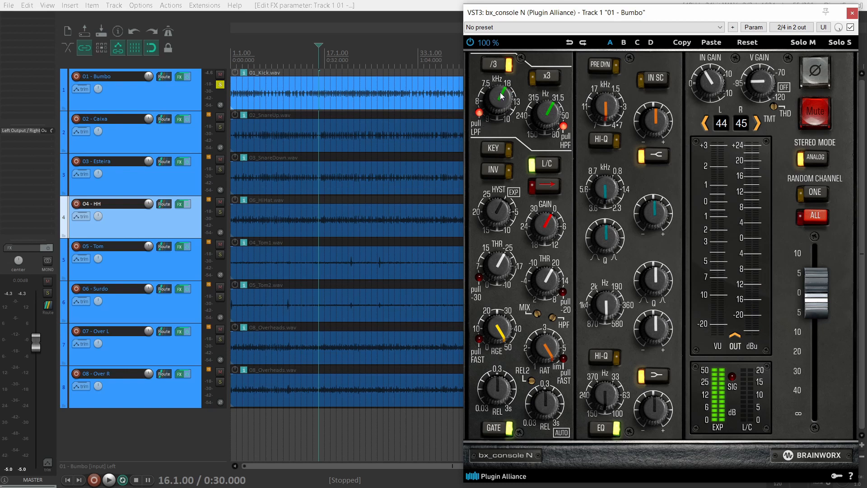
# Step: With /3 engaged and the low-pass filter at maximum, play the track and sweep down to 2.5 kHz and back to 6.0 kHz
pyautogui.moveTo(500, 103); pyautogui.dragTo(503, 100)
pyautogui.press('space')
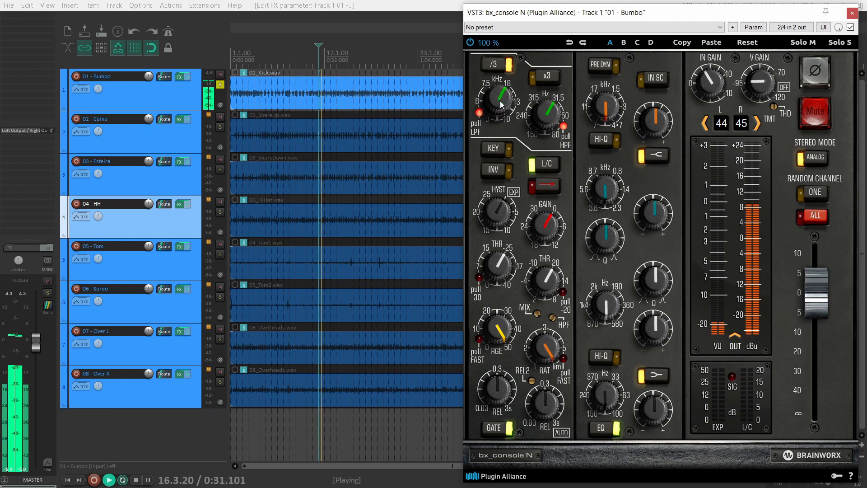
pyautogui.moveTo(498, 98); pyautogui.dragTo(501, 104)
pyautogui.scroll(5, 501, 104)
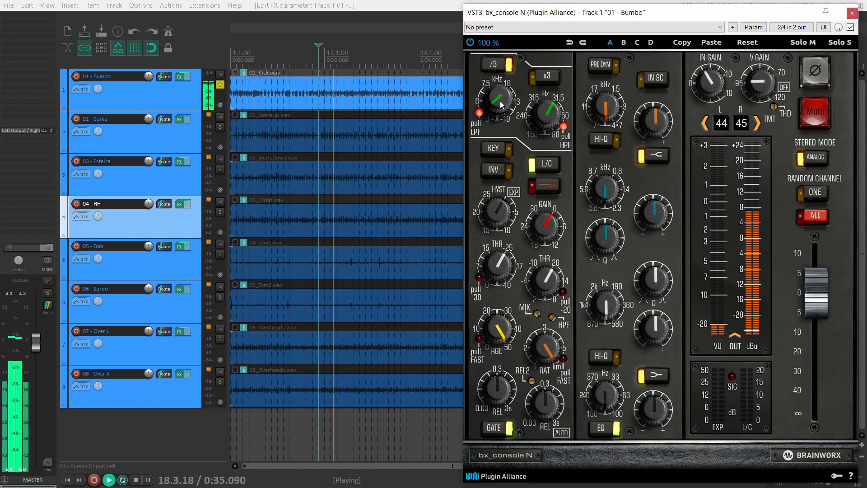
pyautogui.scroll(1, 500, 103)
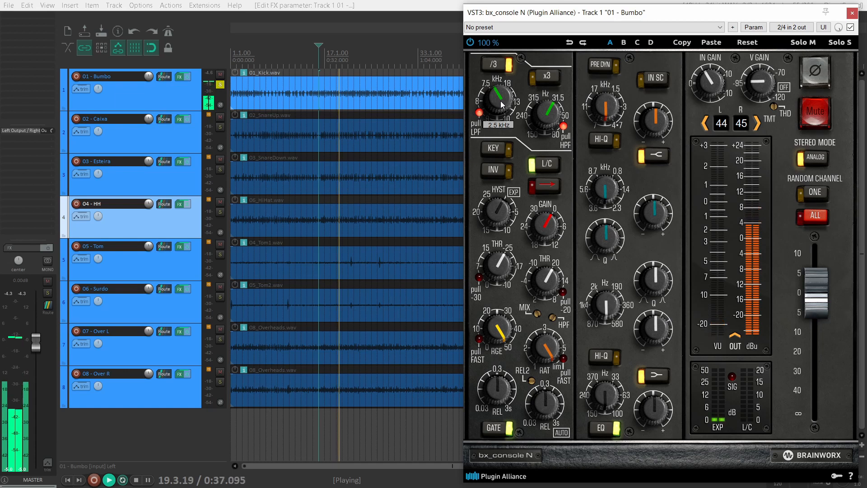
pyautogui.scroll(-4, 501, 101)
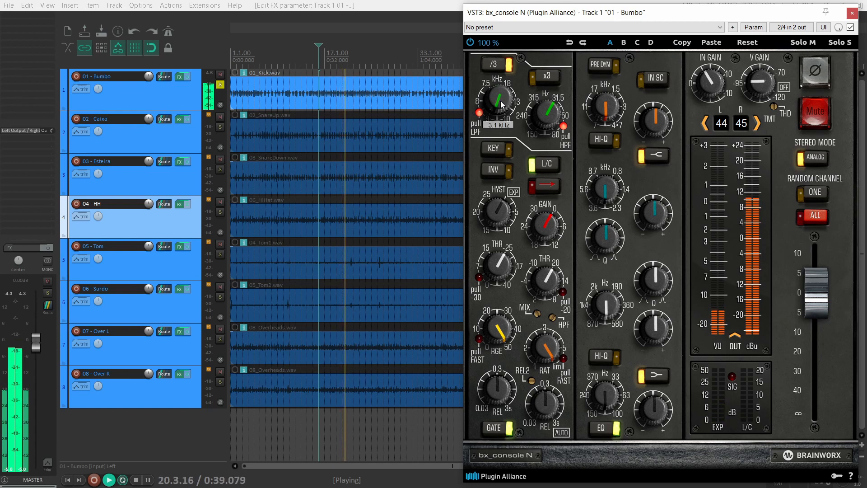
pyautogui.scroll(-2, 501, 103)
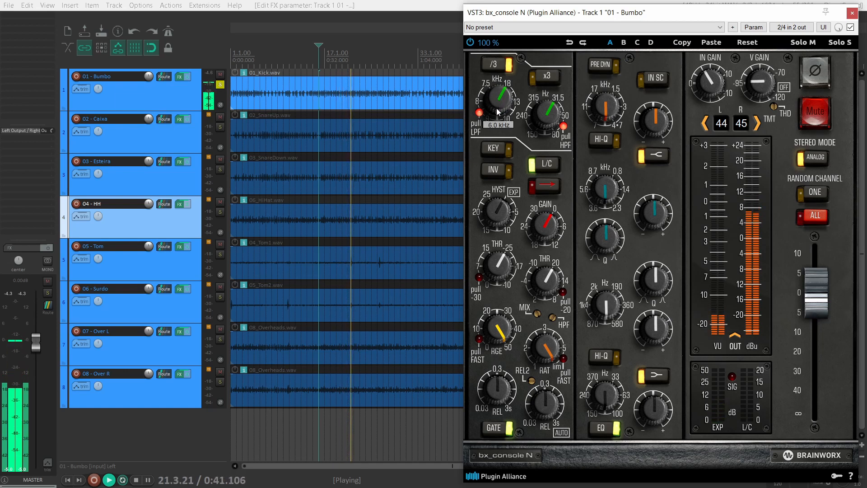
# Step: Disengage /3, lower the Bumbo low-pass filter to 8.0 kHz, and stop playback
pyautogui.click(501, 67)
pyautogui.scroll(3, 498, 105)
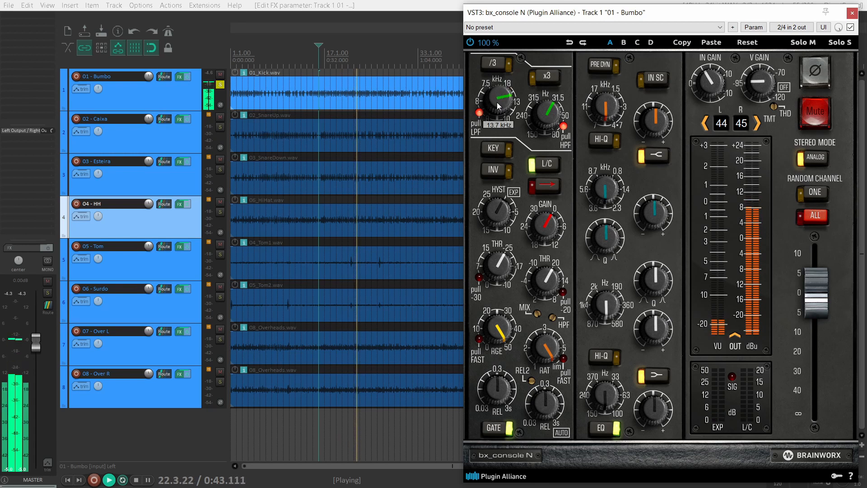
pyautogui.scroll(2, 499, 105)
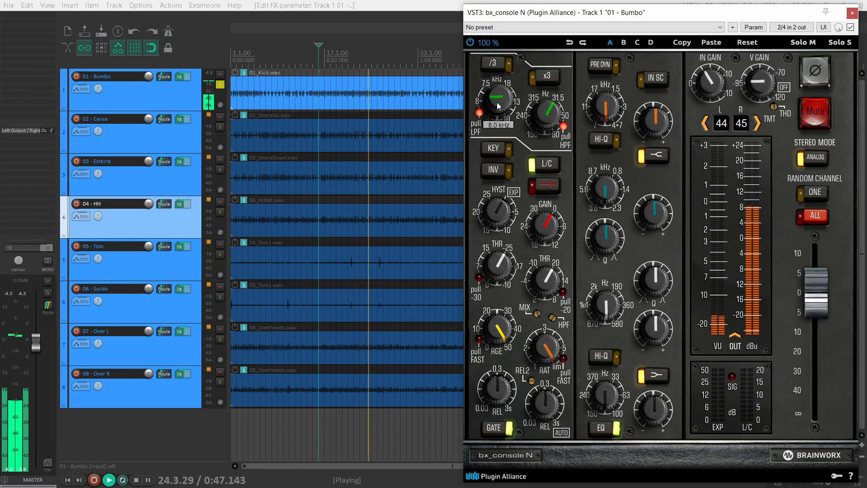
pyautogui.press('space')
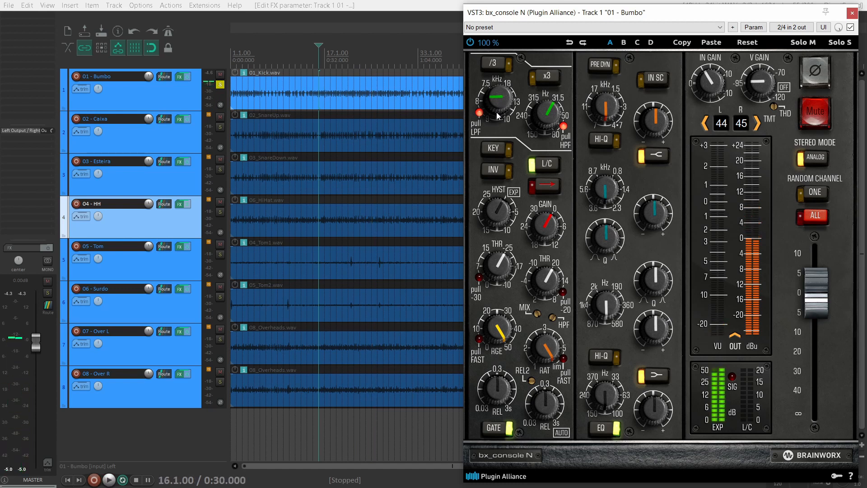
pyautogui.scroll(1, 505, 103)
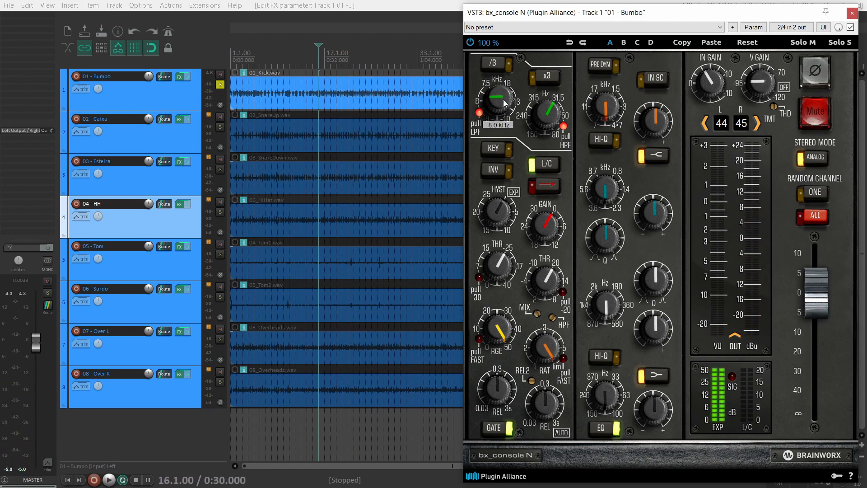